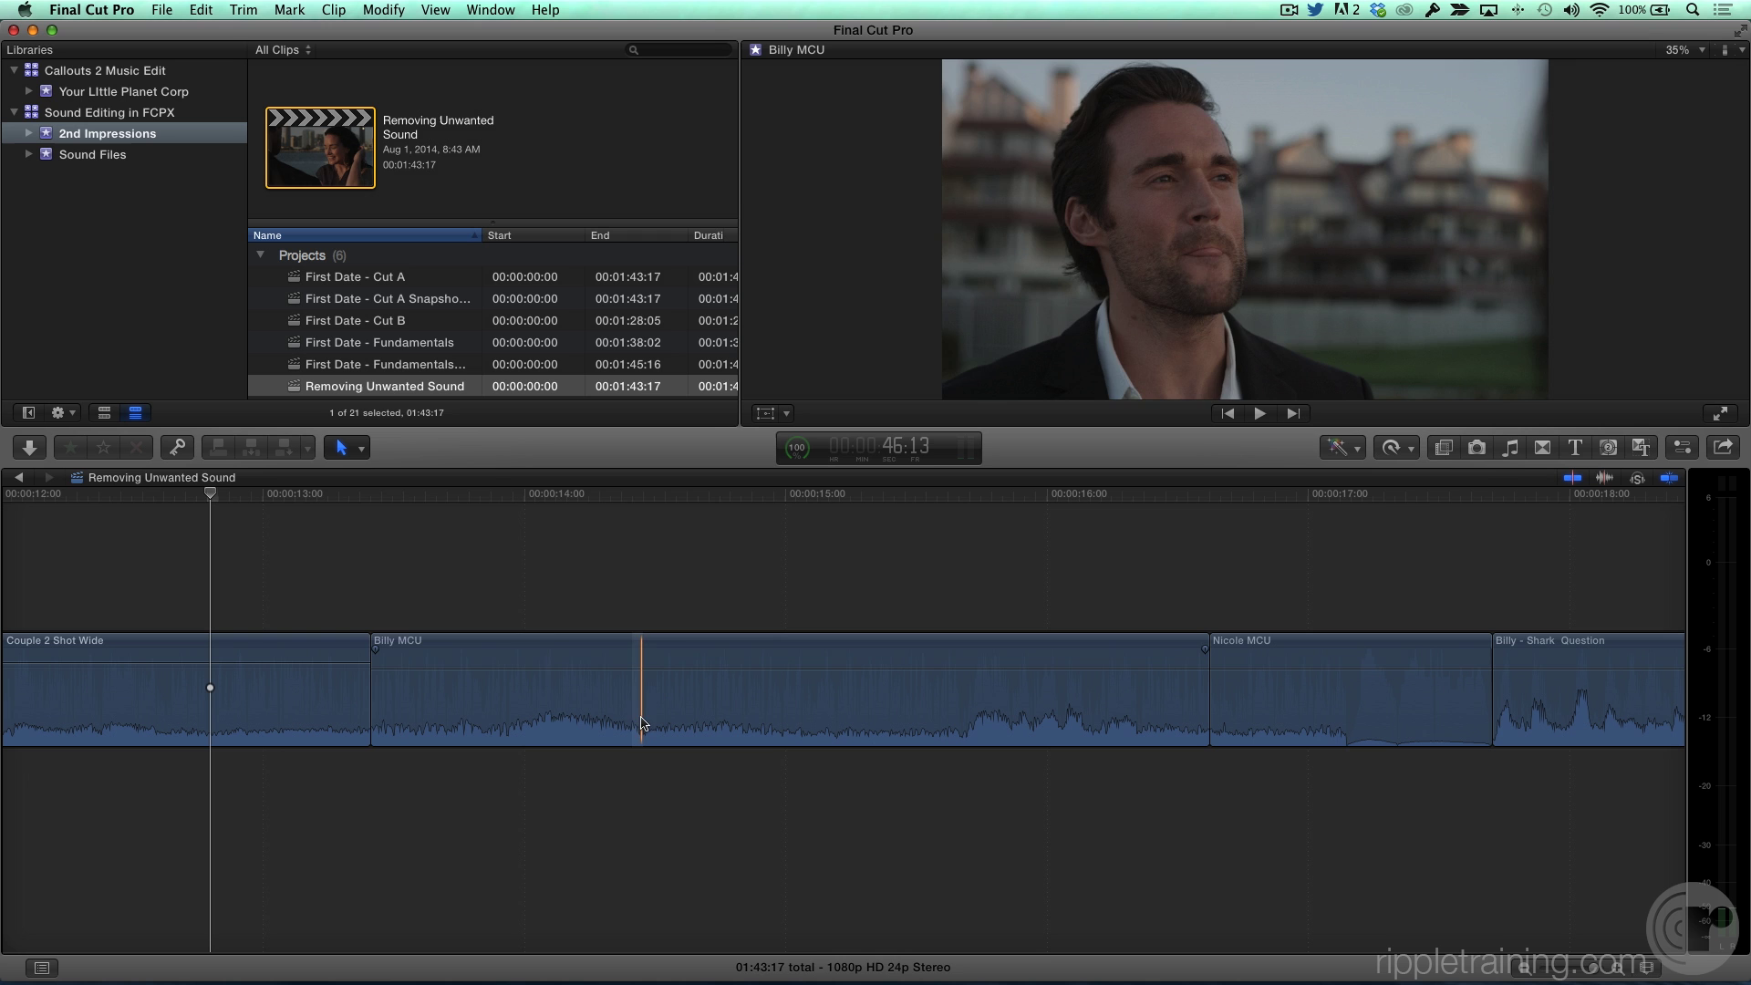
Play the Billy MCU dialogue from just before the shot to hear the noise.
{"action": "left_click", "coordinate": [274, 582]}
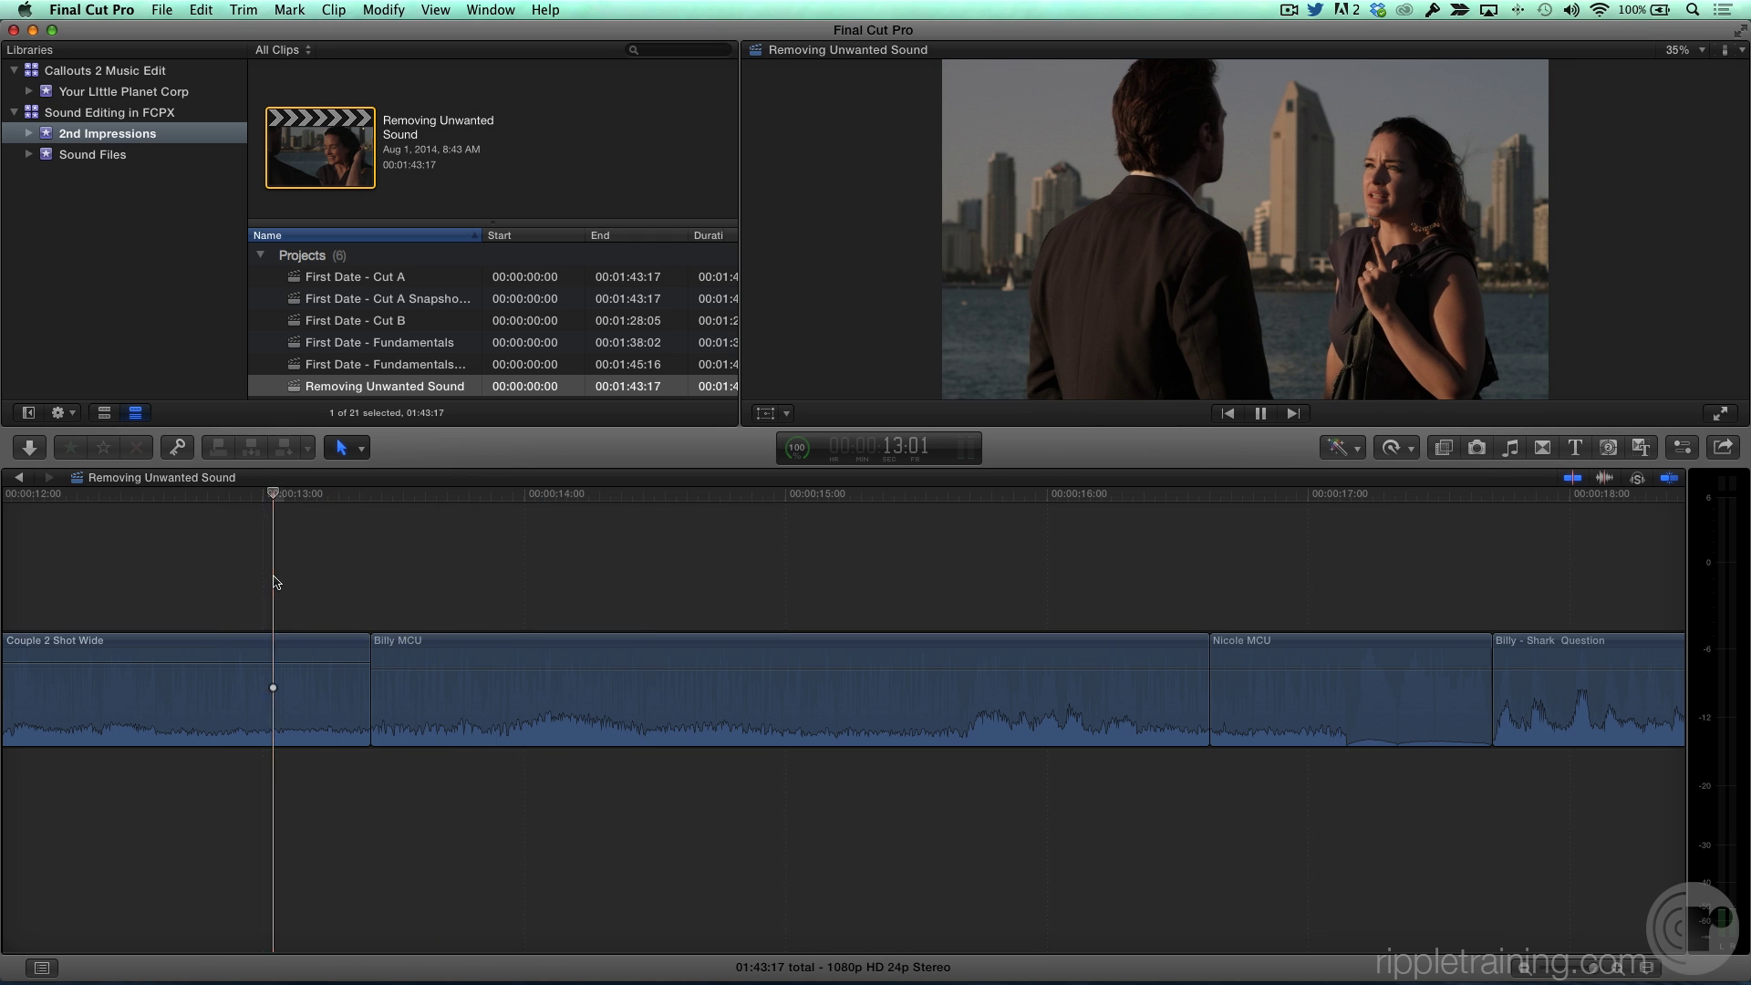
{"action": "key", "text": "space"}
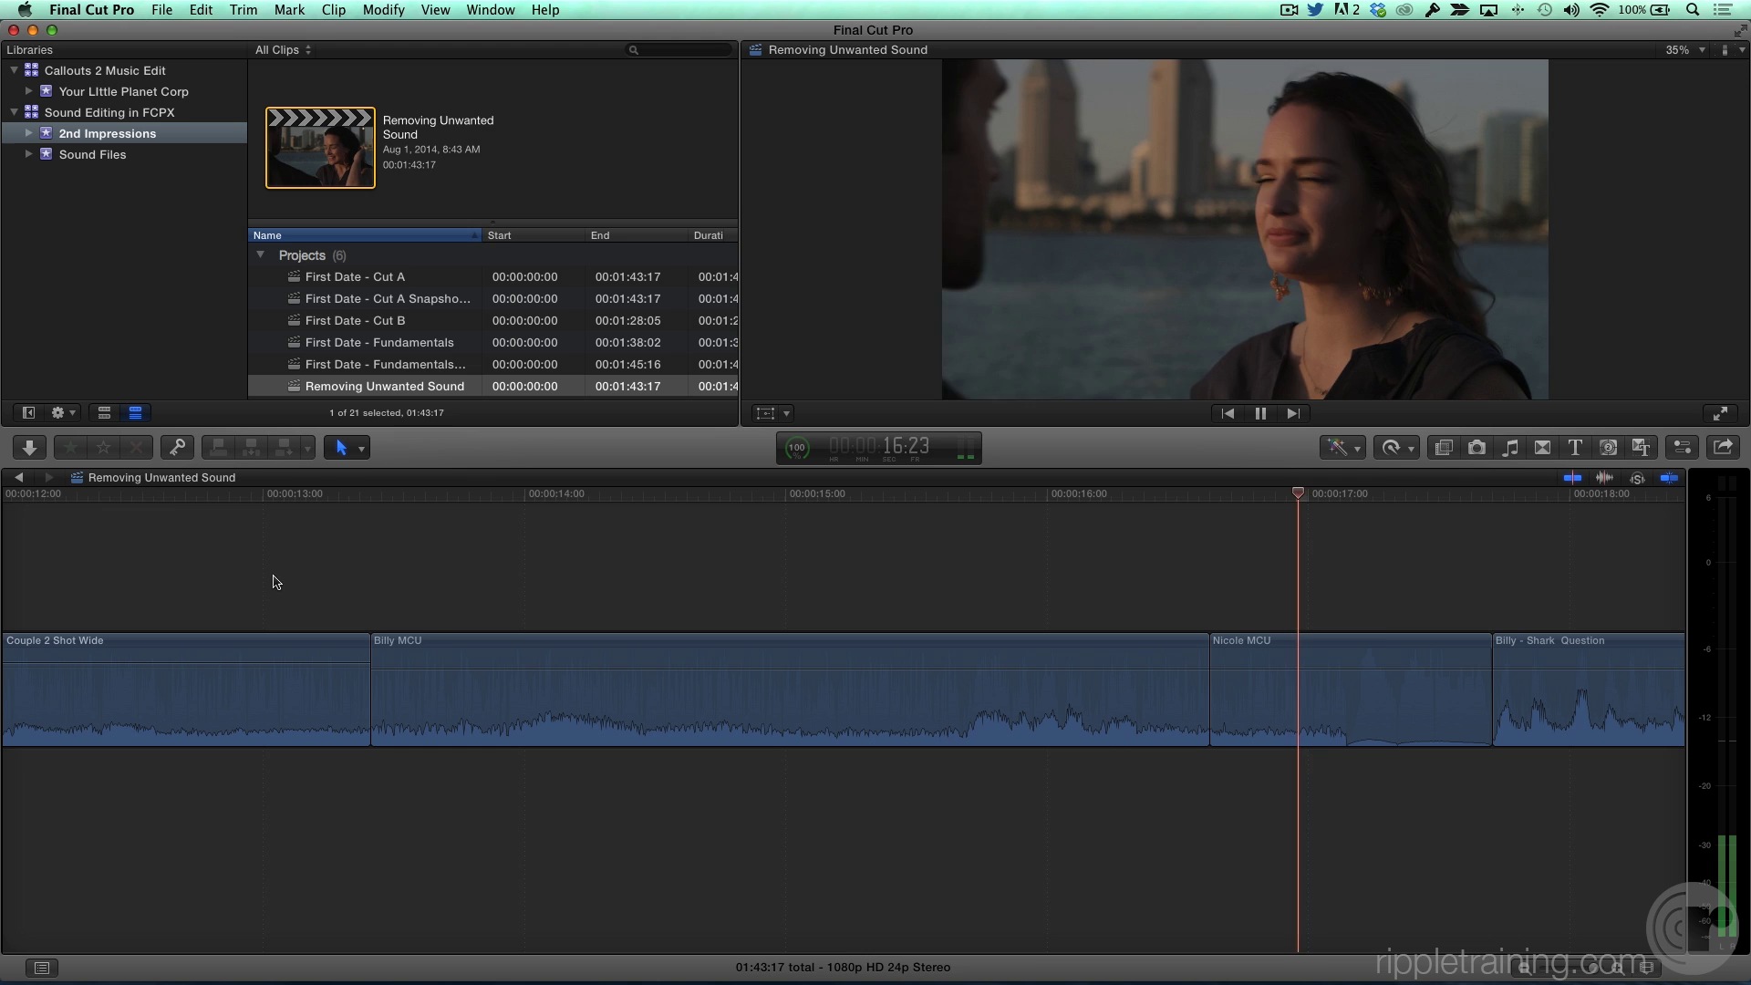
{"action": "key", "text": "space"}
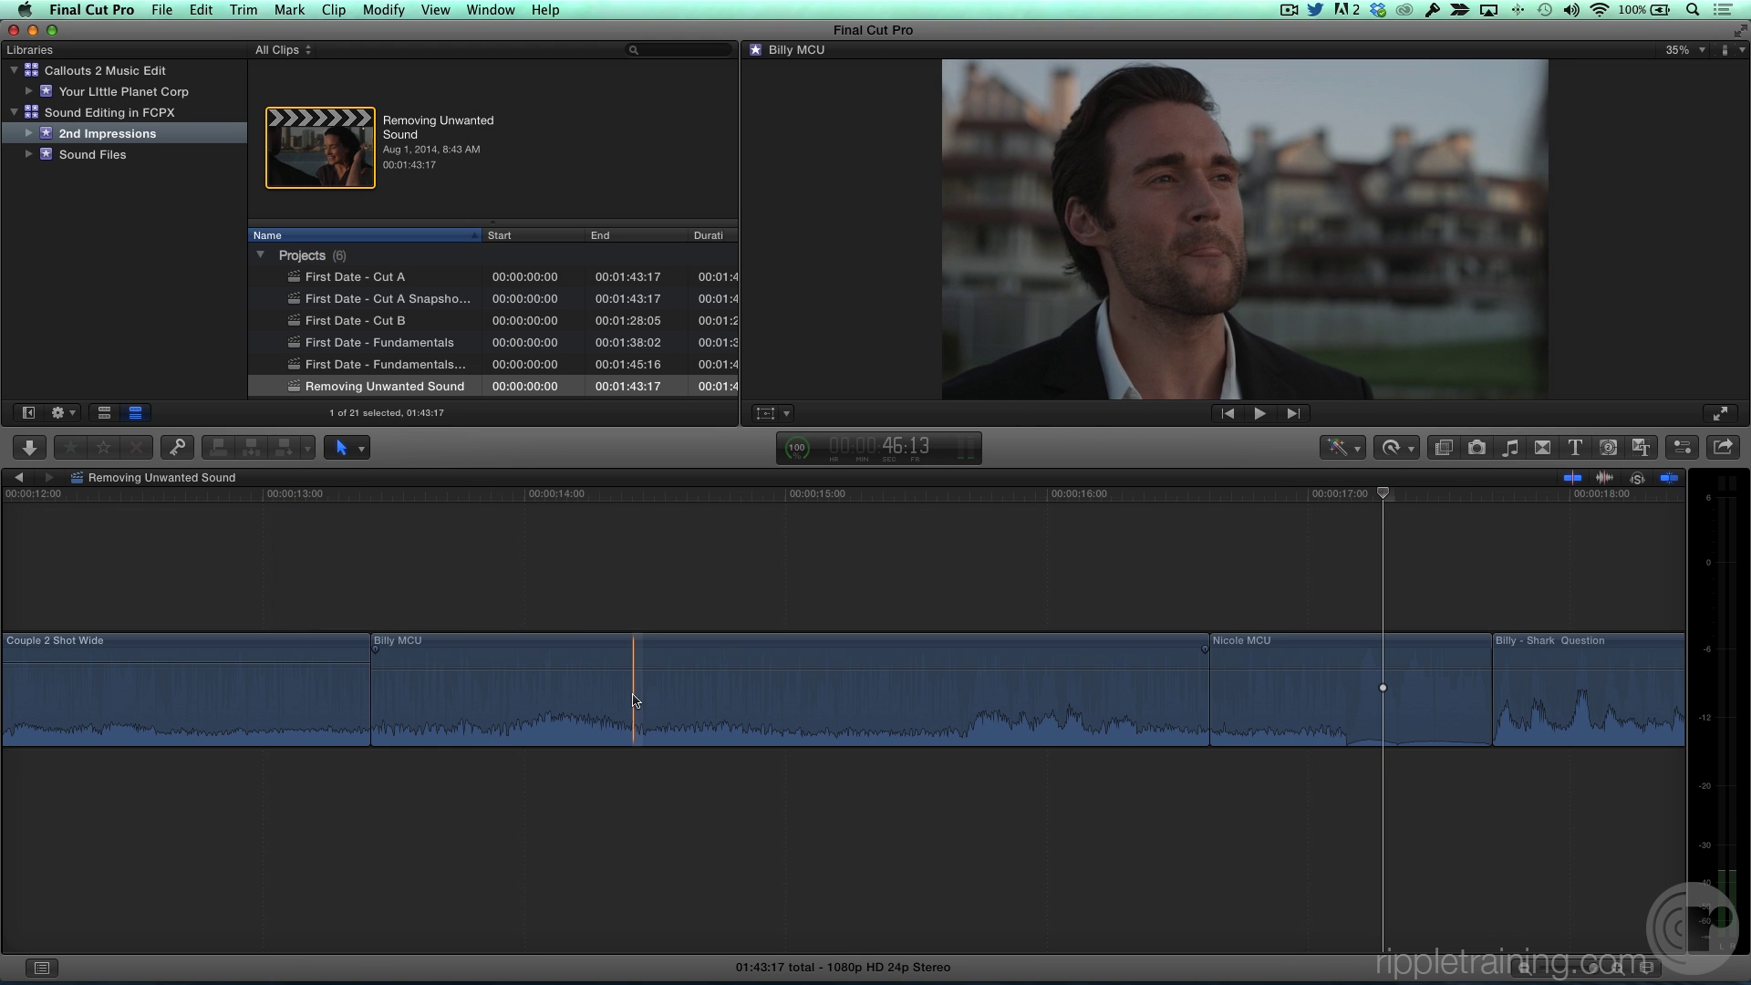
Drop a noisy range of Billy MCU to silence, then expand its audio components.
{"action": "key", "text": "r"}
{"action": "left_click_drag", "start_coordinate": [633, 700], "coordinate": [786, 700]}
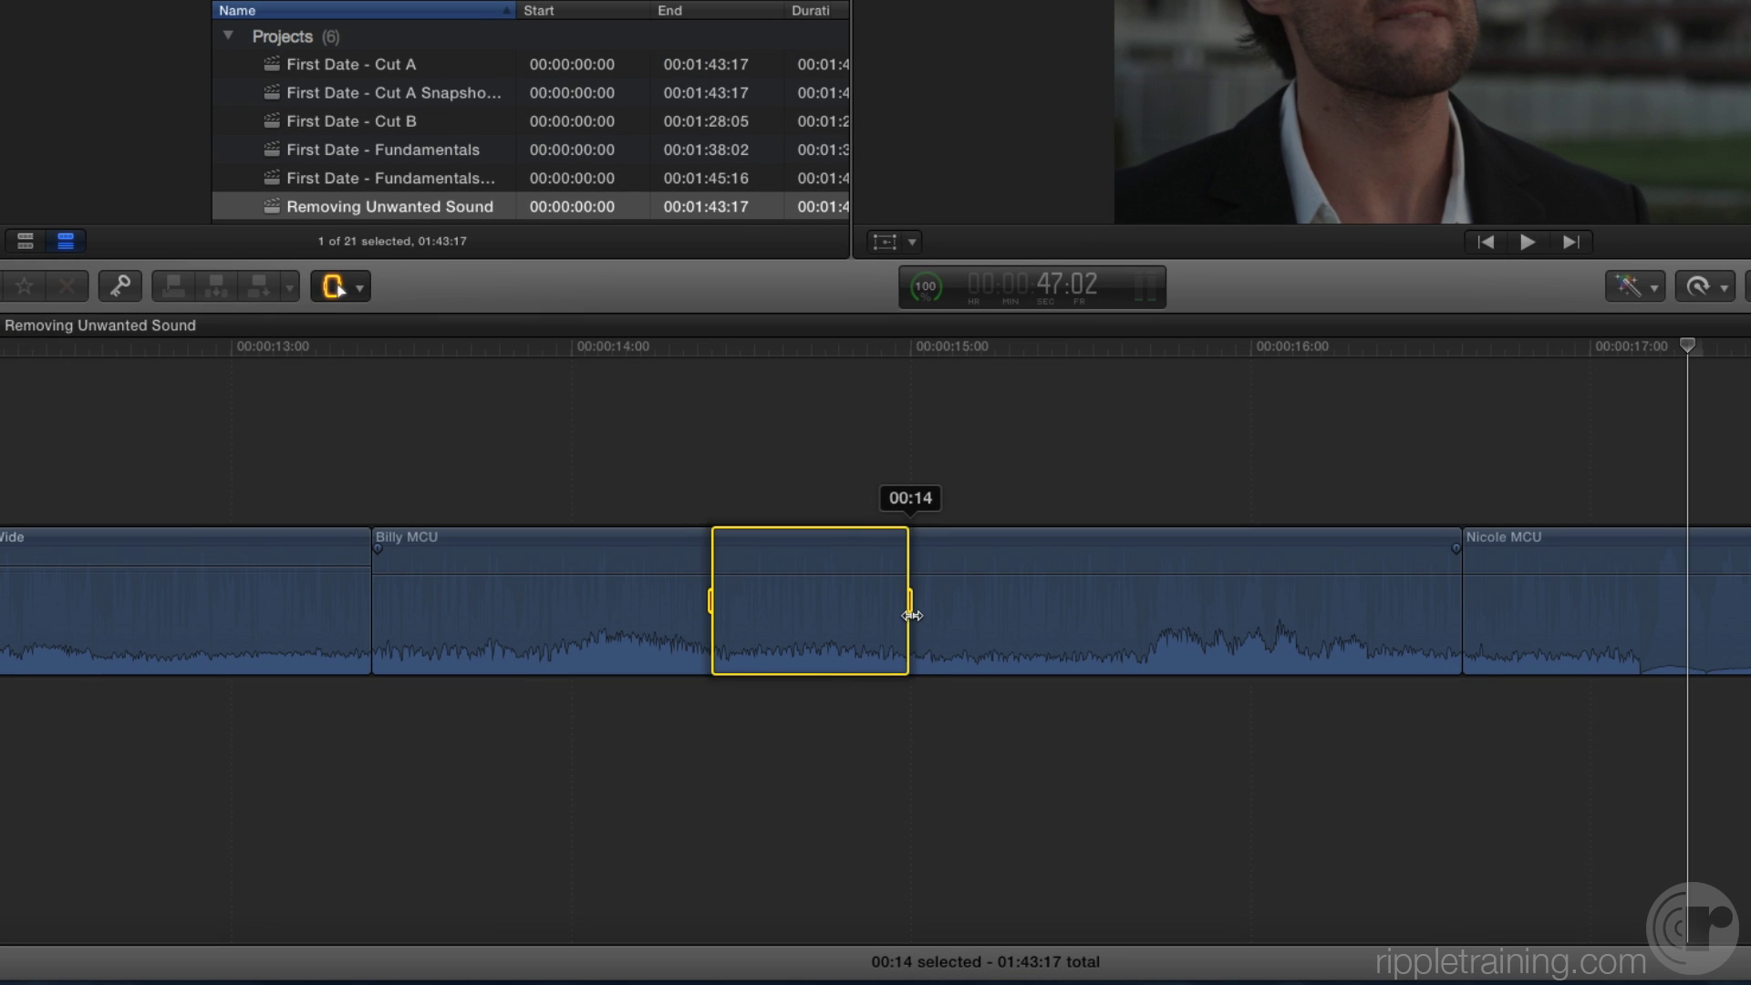
{"action": "key", "text": "a"}
{"action": "left_click_drag", "start_coordinate": [851, 576], "coordinate": [852, 697]}
{"action": "left_click", "coordinate": [823, 777]}
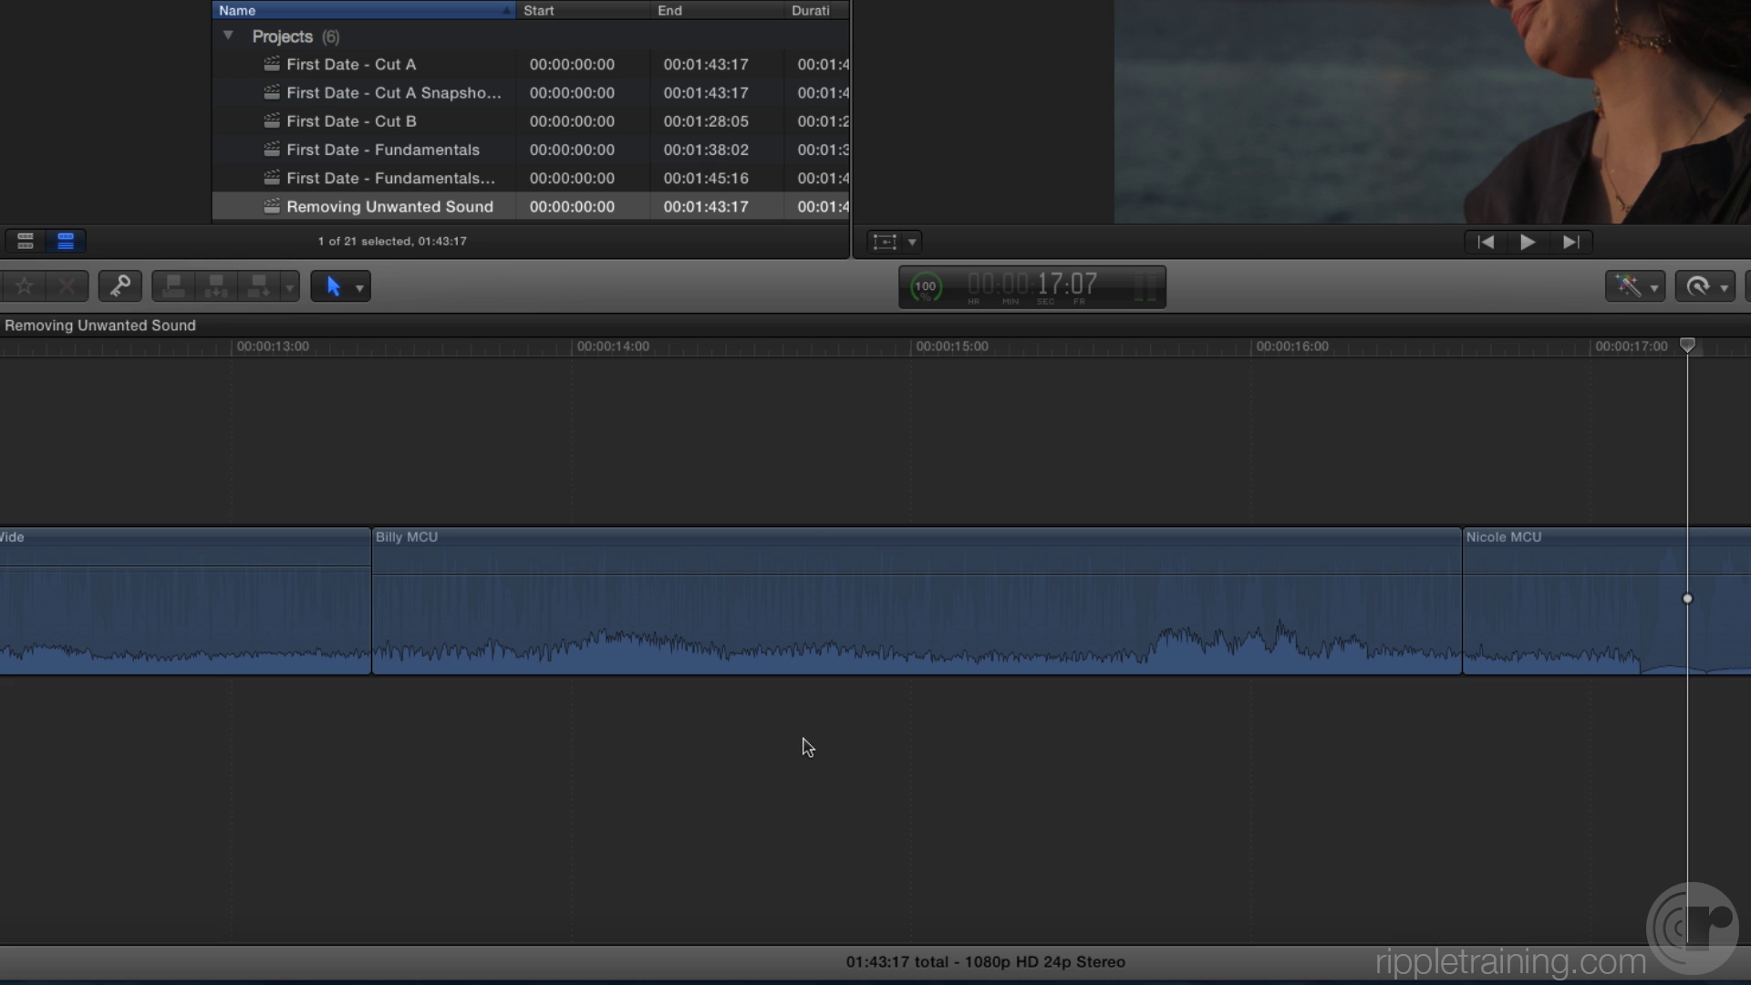
{"action": "left_click", "coordinate": [756, 653]}
{"action": "key", "text": "super+shift+g"}
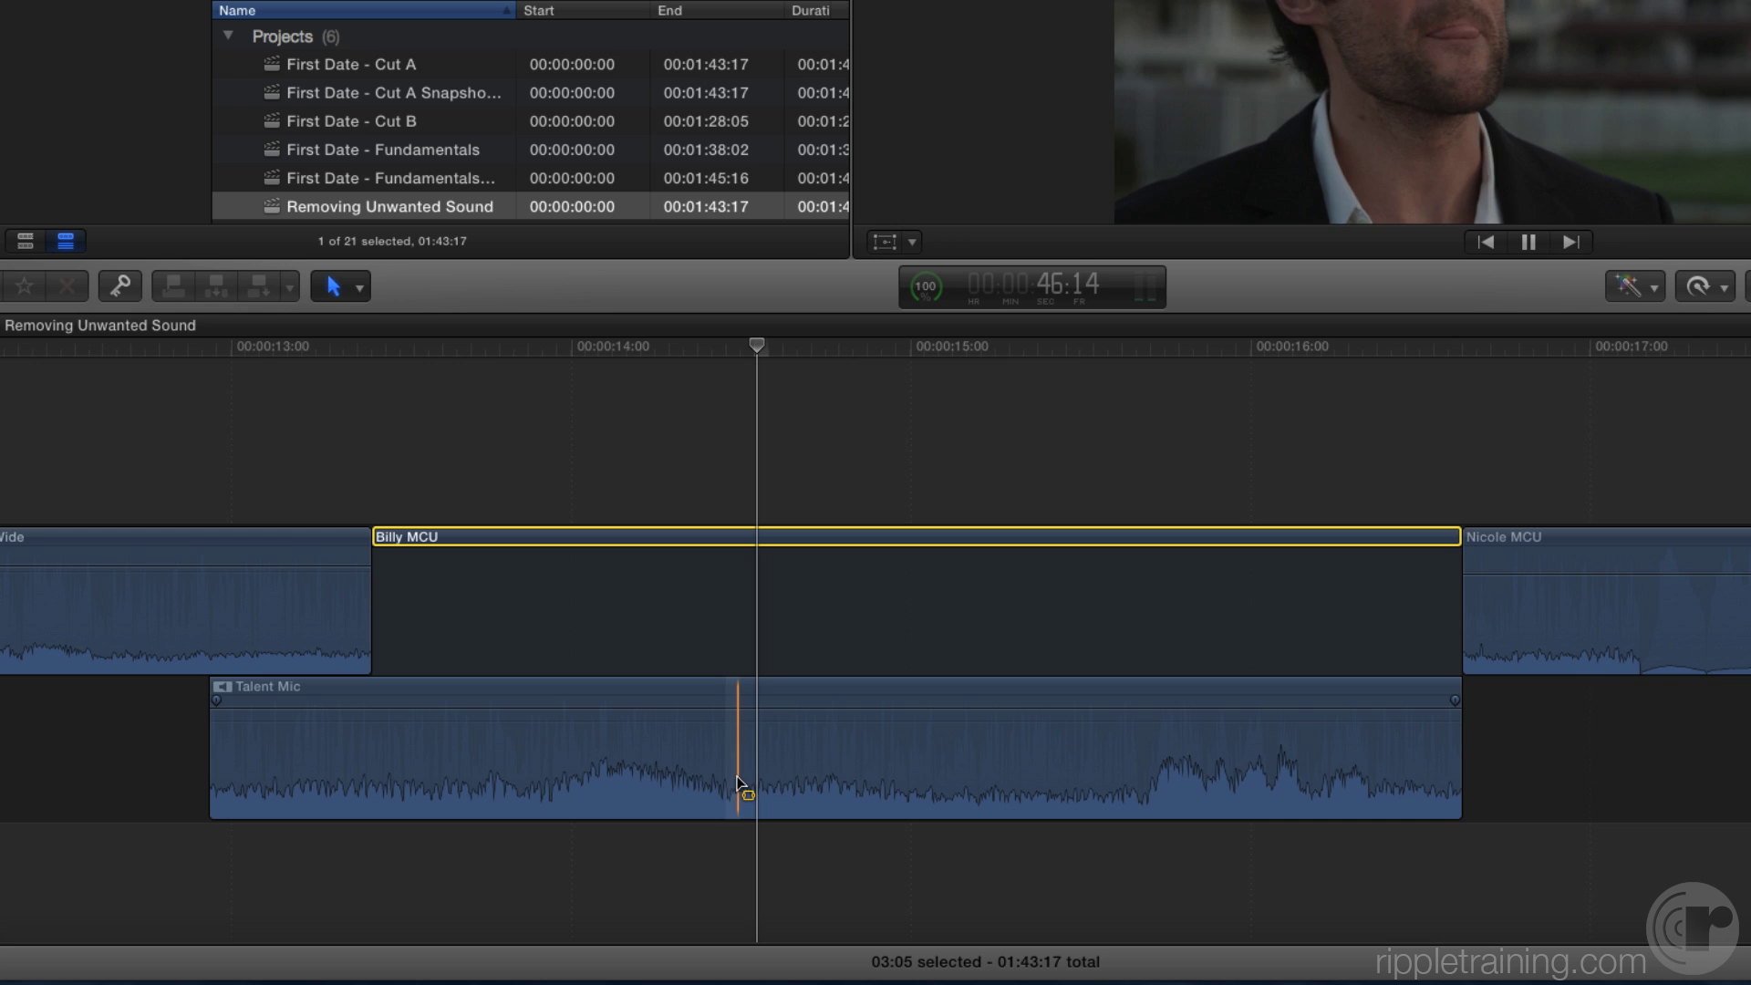
Disable a marked noisy stretch of Talent Mic with V and play back the silenced section.
{"action": "key", "text": "space"}
{"action": "left_click_drag", "start_coordinate": [743, 782], "coordinate": [899, 781]}
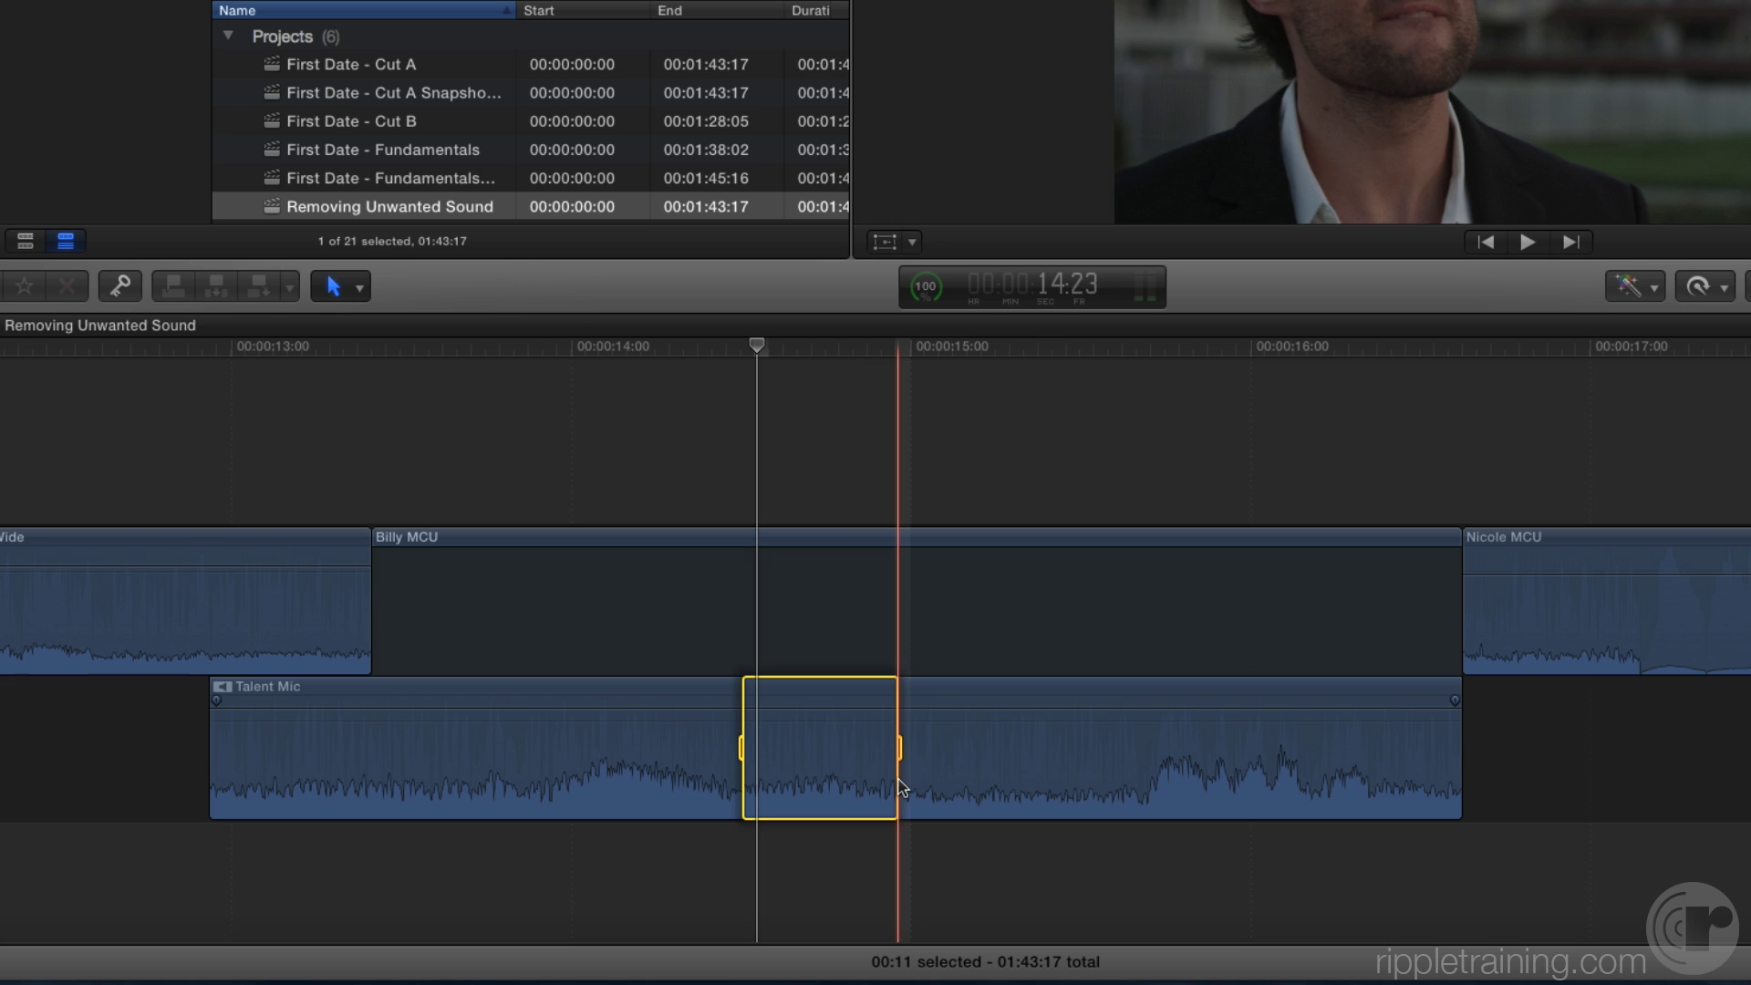
{"action": "key", "text": "v"}
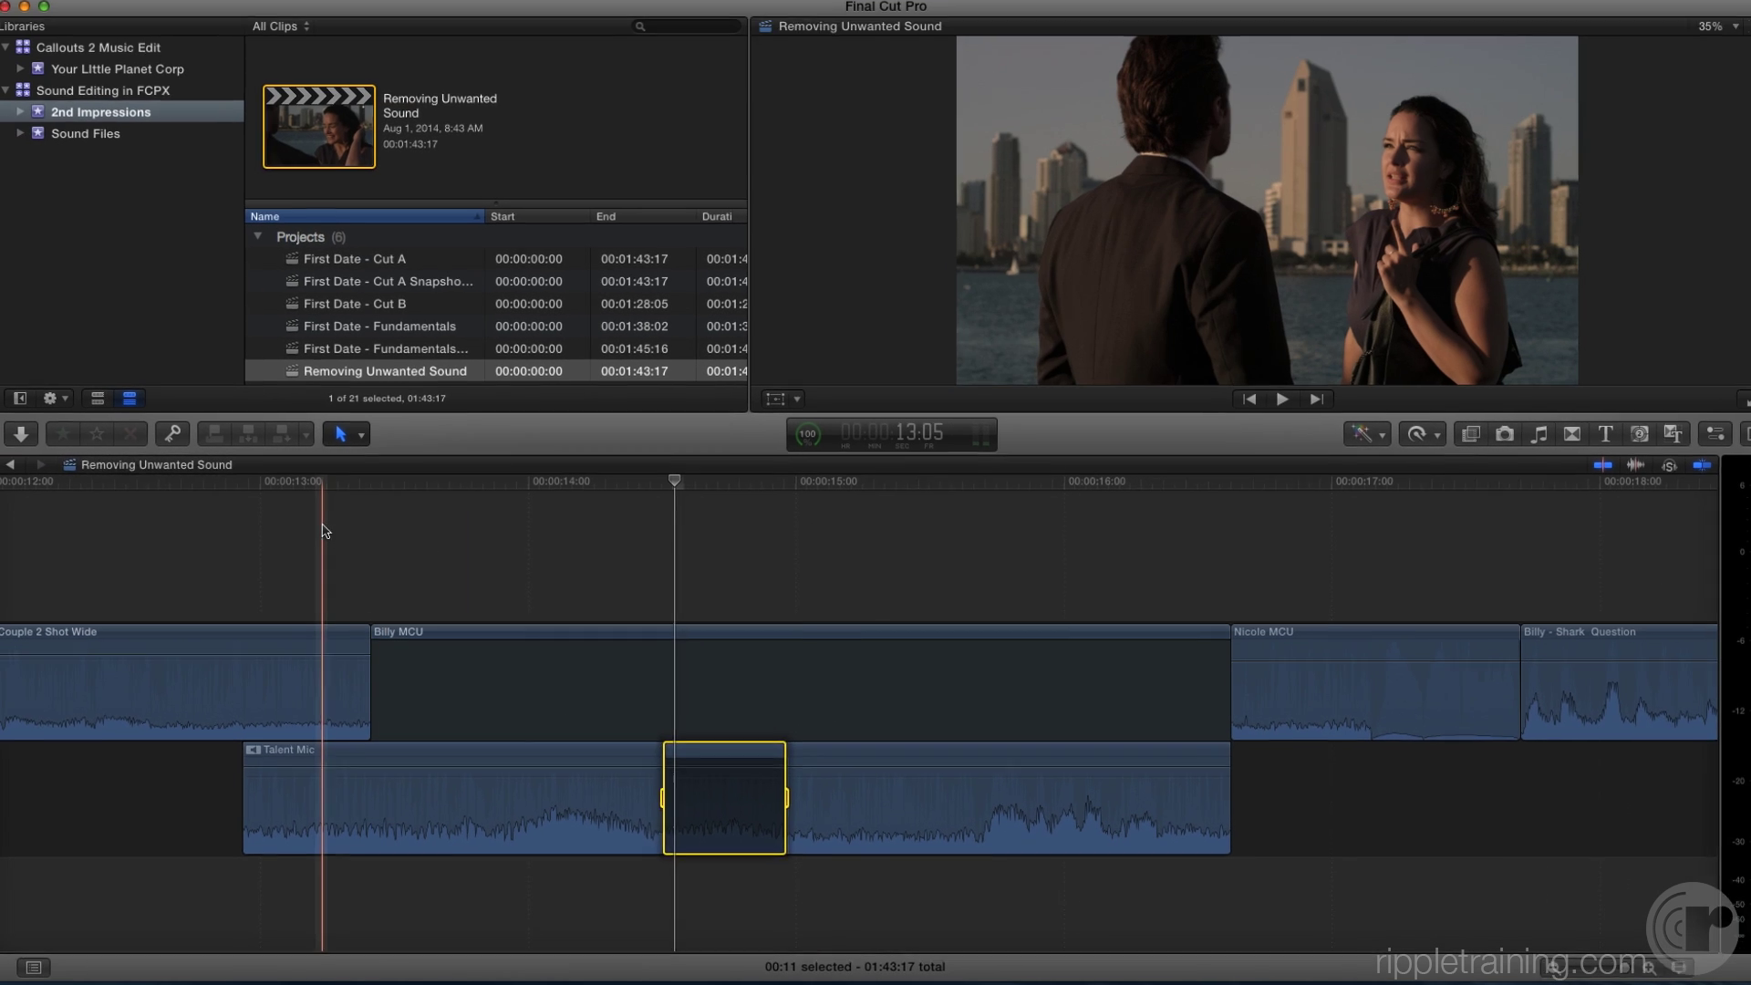
{"action": "left_click", "coordinate": [310, 408]}
{"action": "key", "text": "space"}
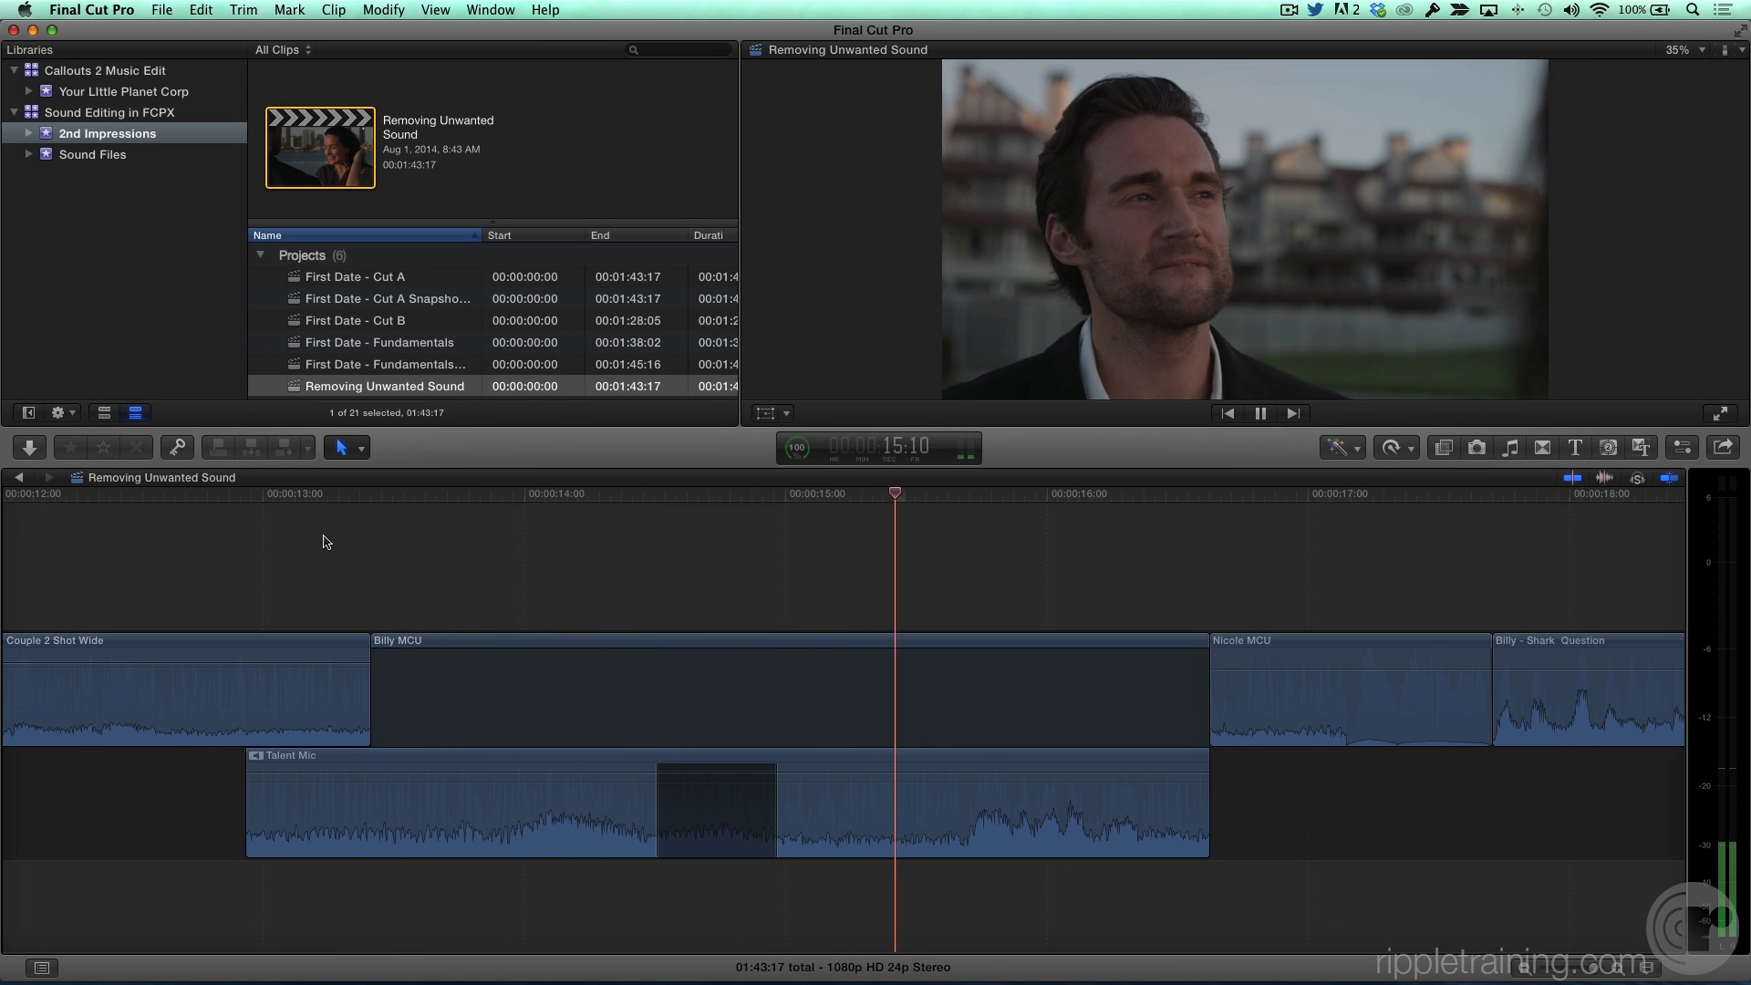
{"action": "key", "text": "space"}
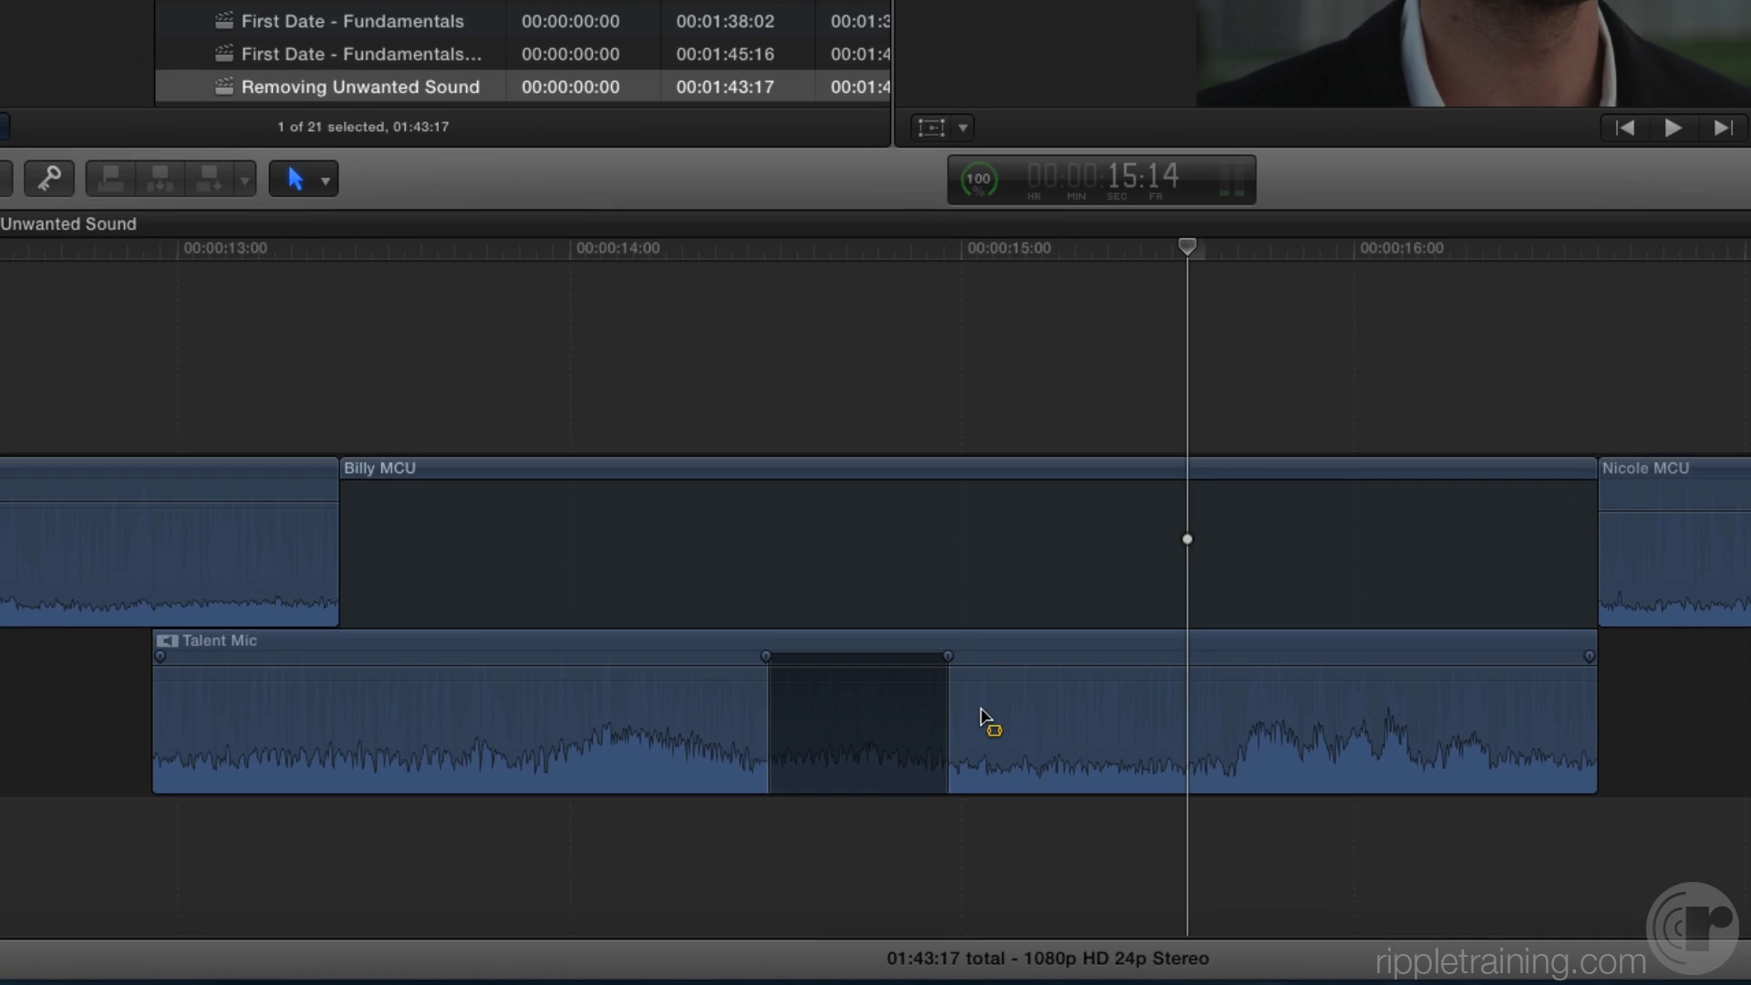
Copy a clean 14-frame Talent Mic stretch just after the muted dip.
{"action": "left_click", "coordinate": [800, 806]}
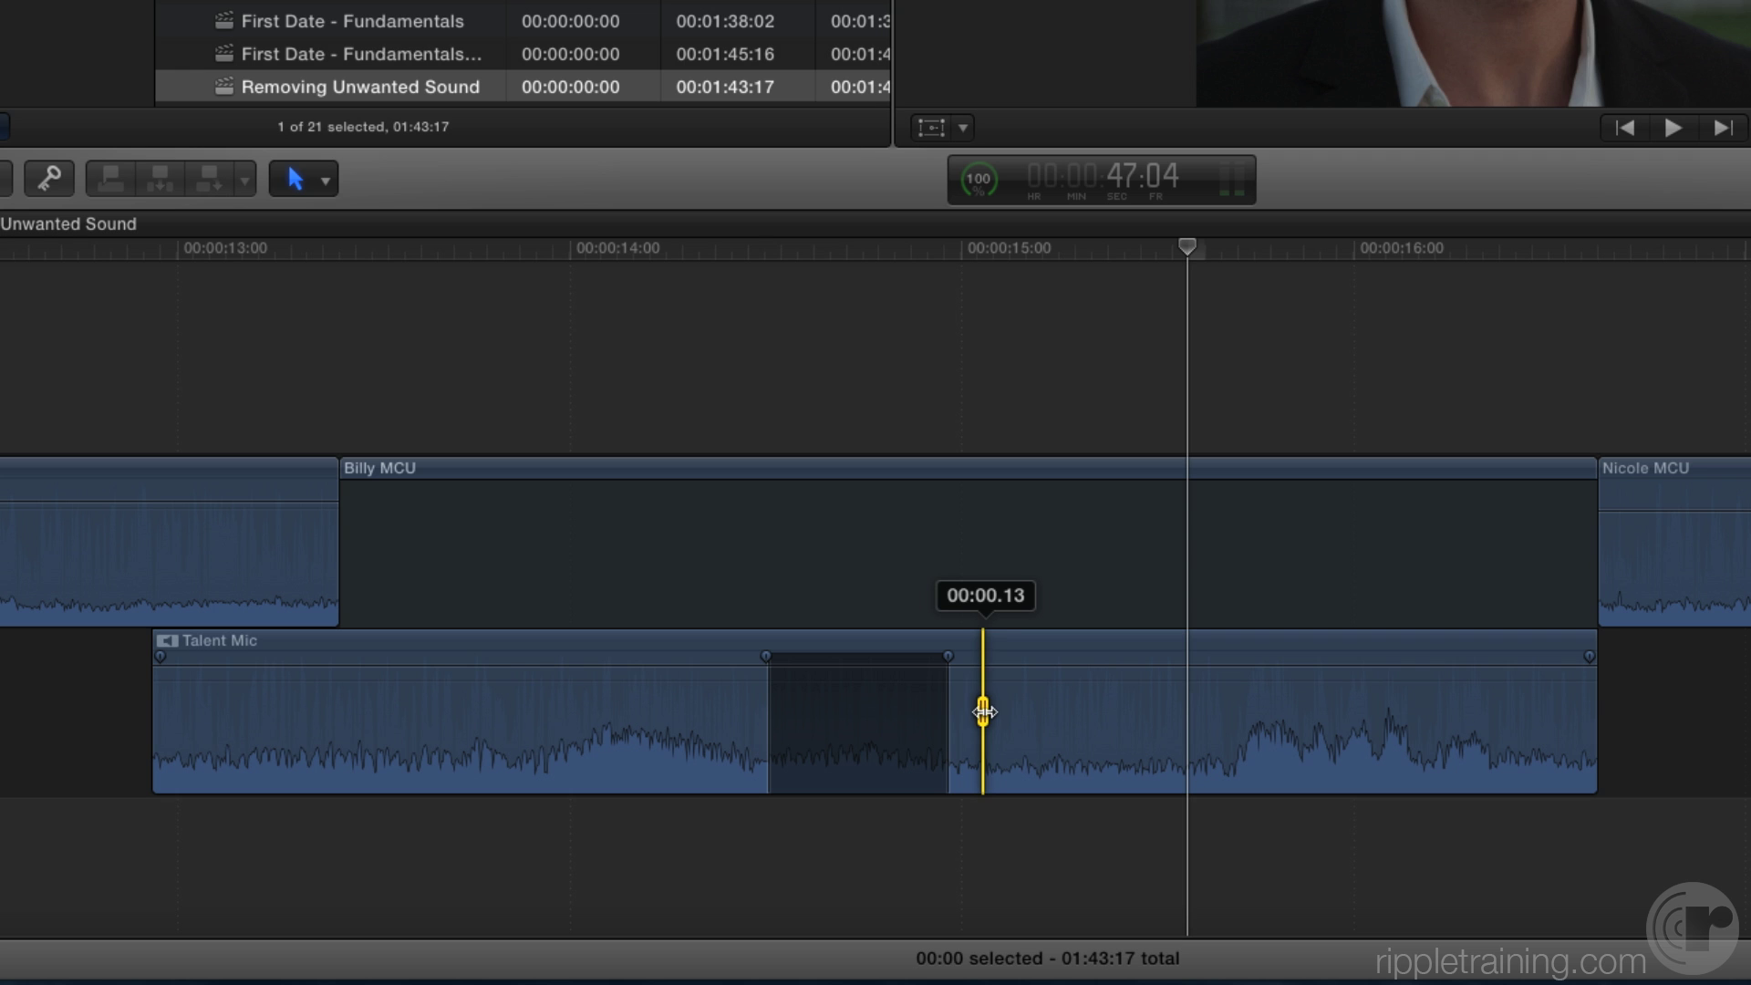
{"action": "left_click_drag", "start_coordinate": [984, 712], "coordinate": [1215, 721]}
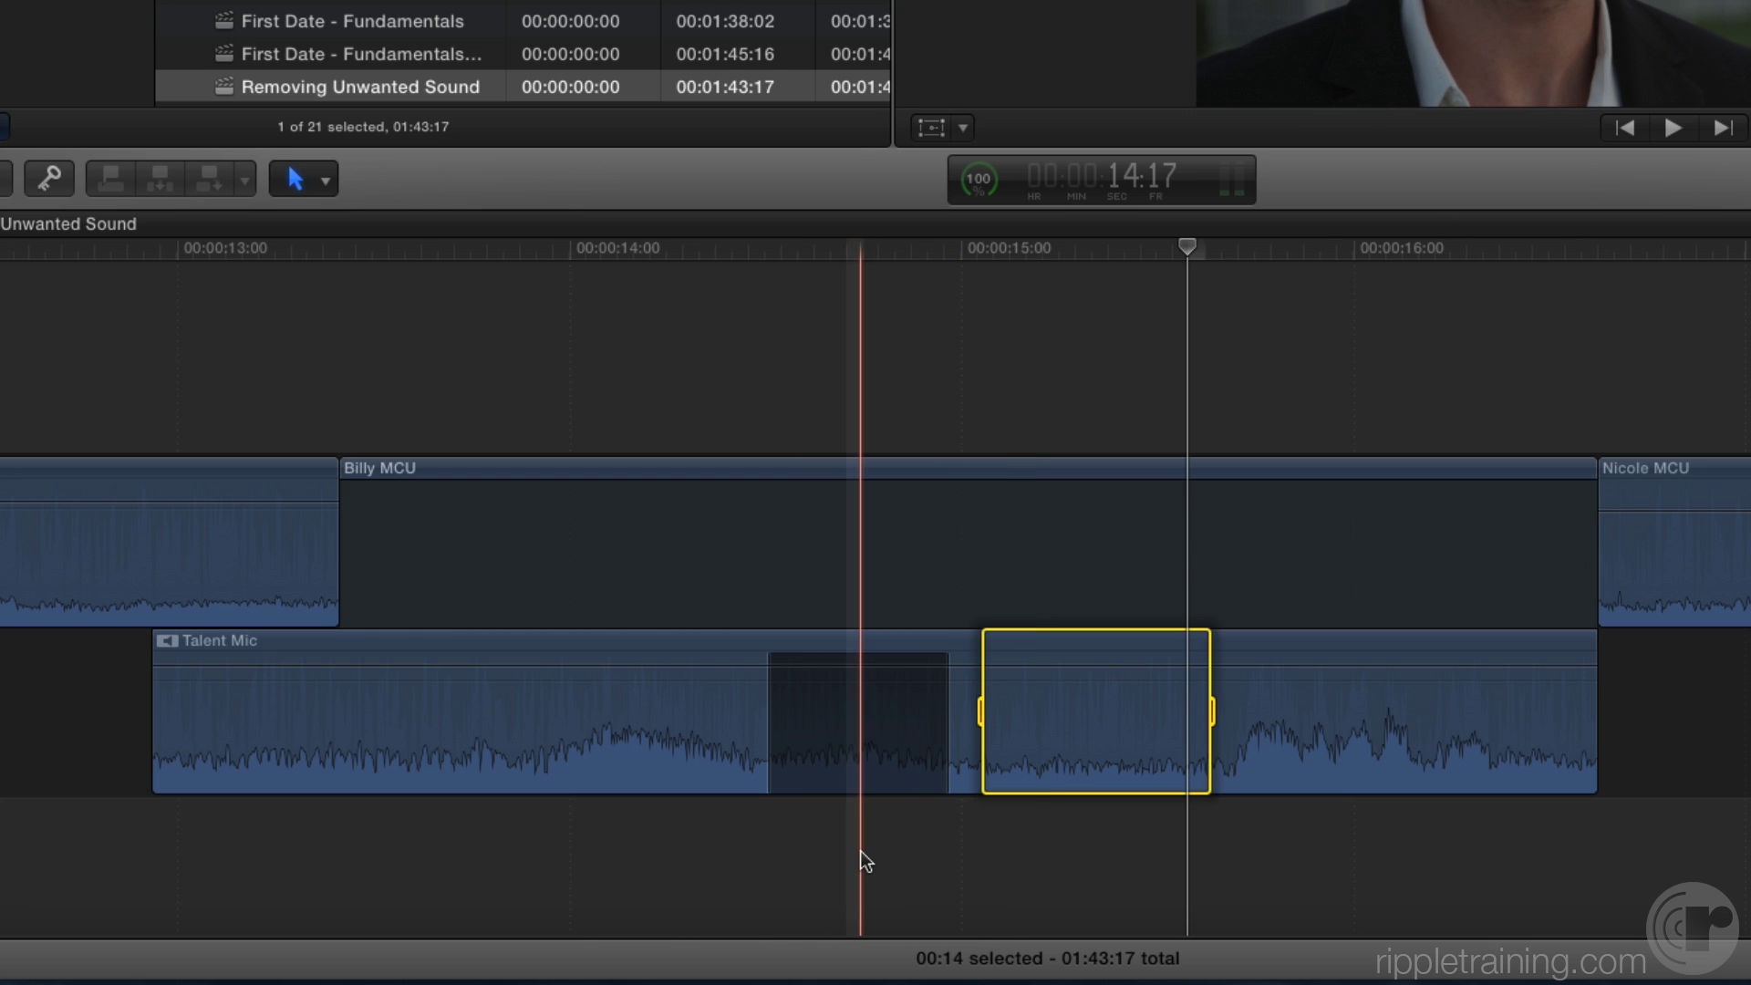
{"action": "key", "text": "super+c"}
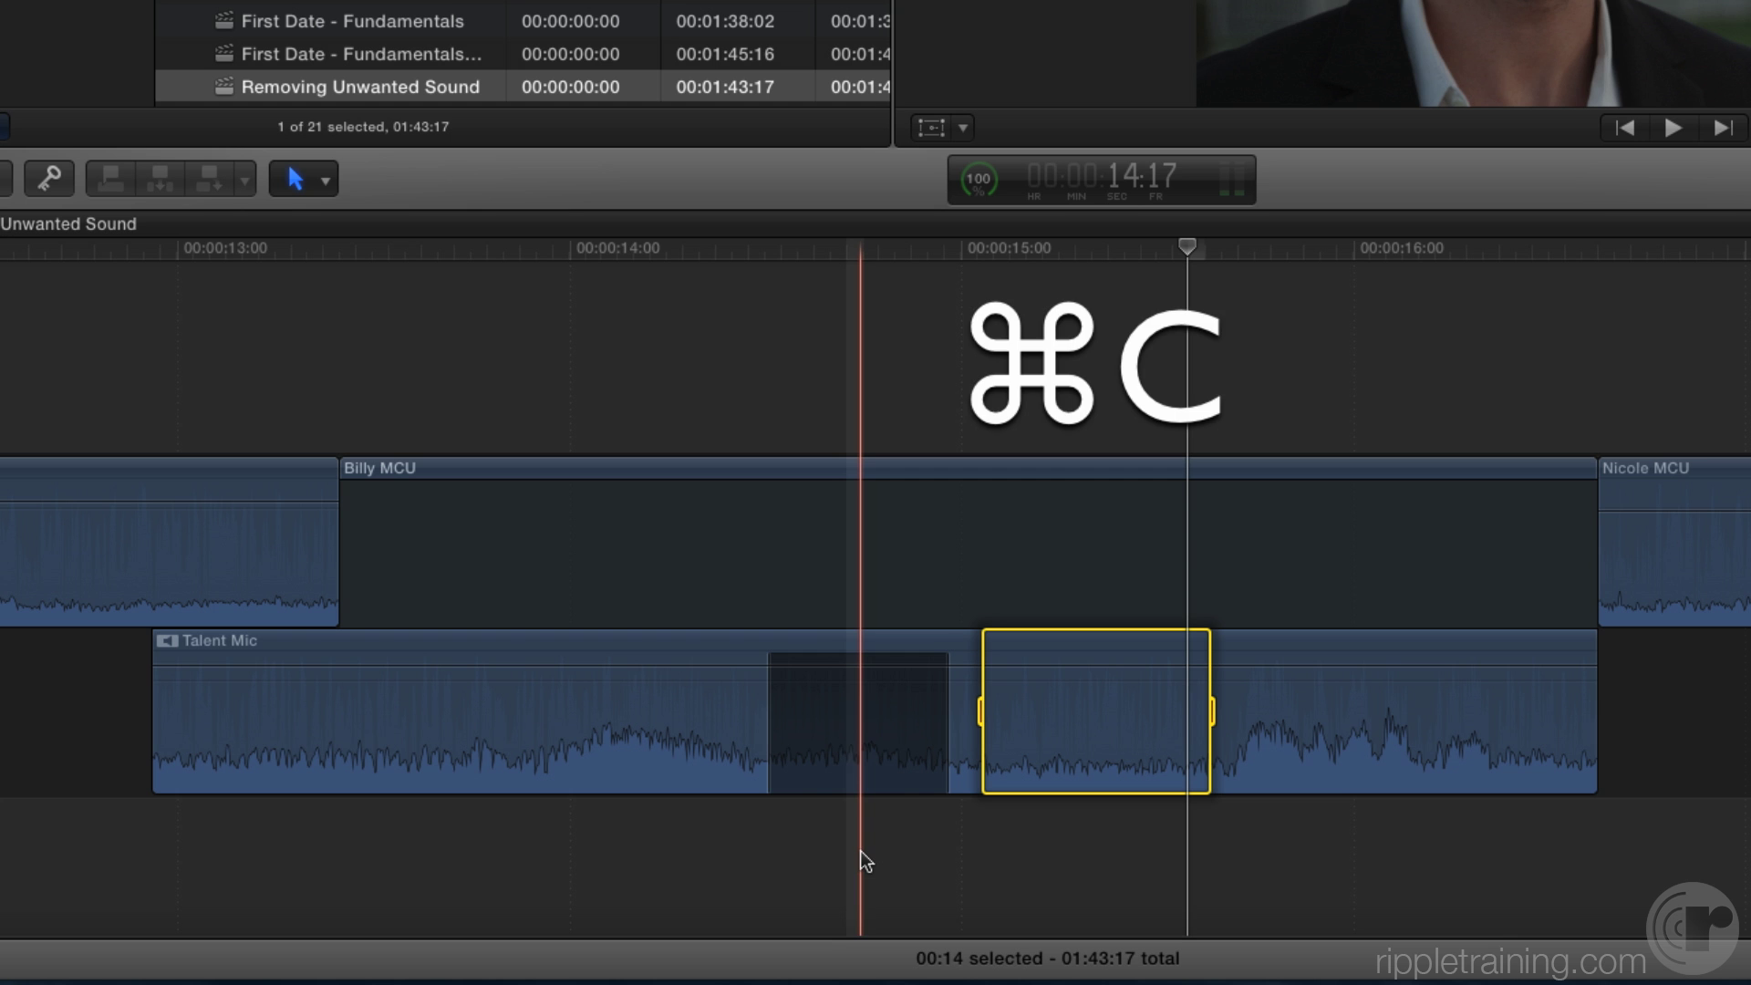
Paste the clean audio as a connected clip at the muted section's start and play the patch.
{"action": "left_click", "coordinate": [745, 249]}
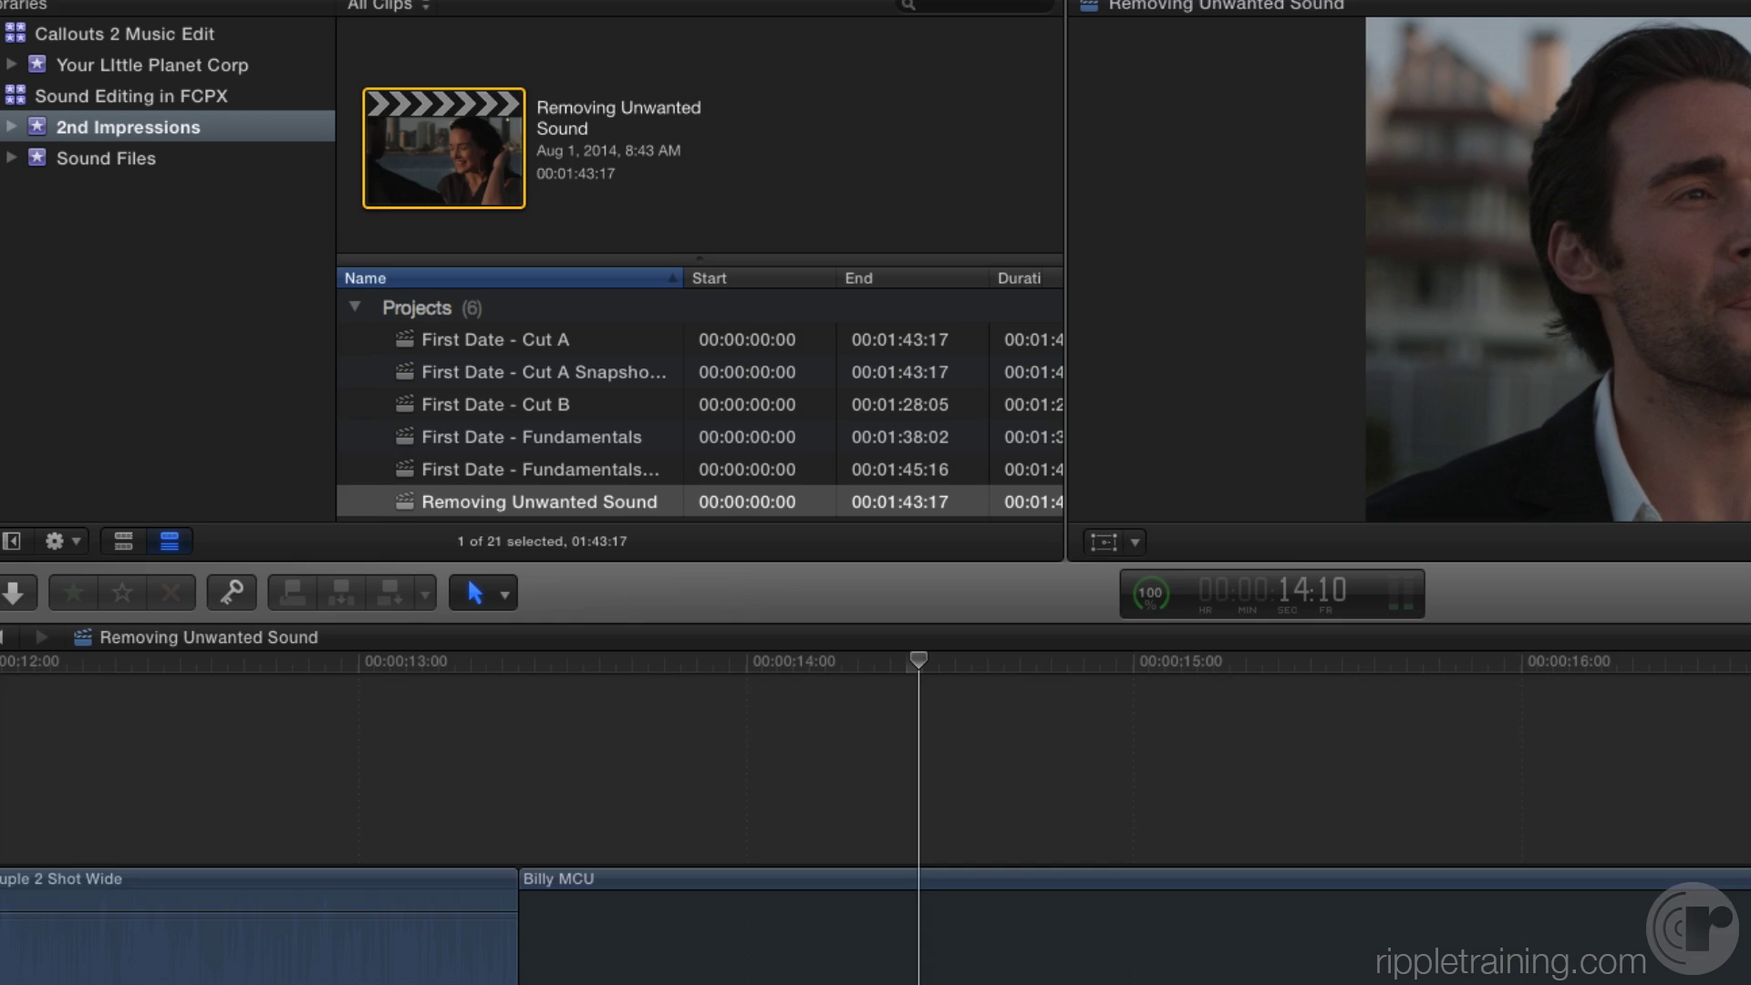
{"action": "left_click", "coordinate": [101, 0]}
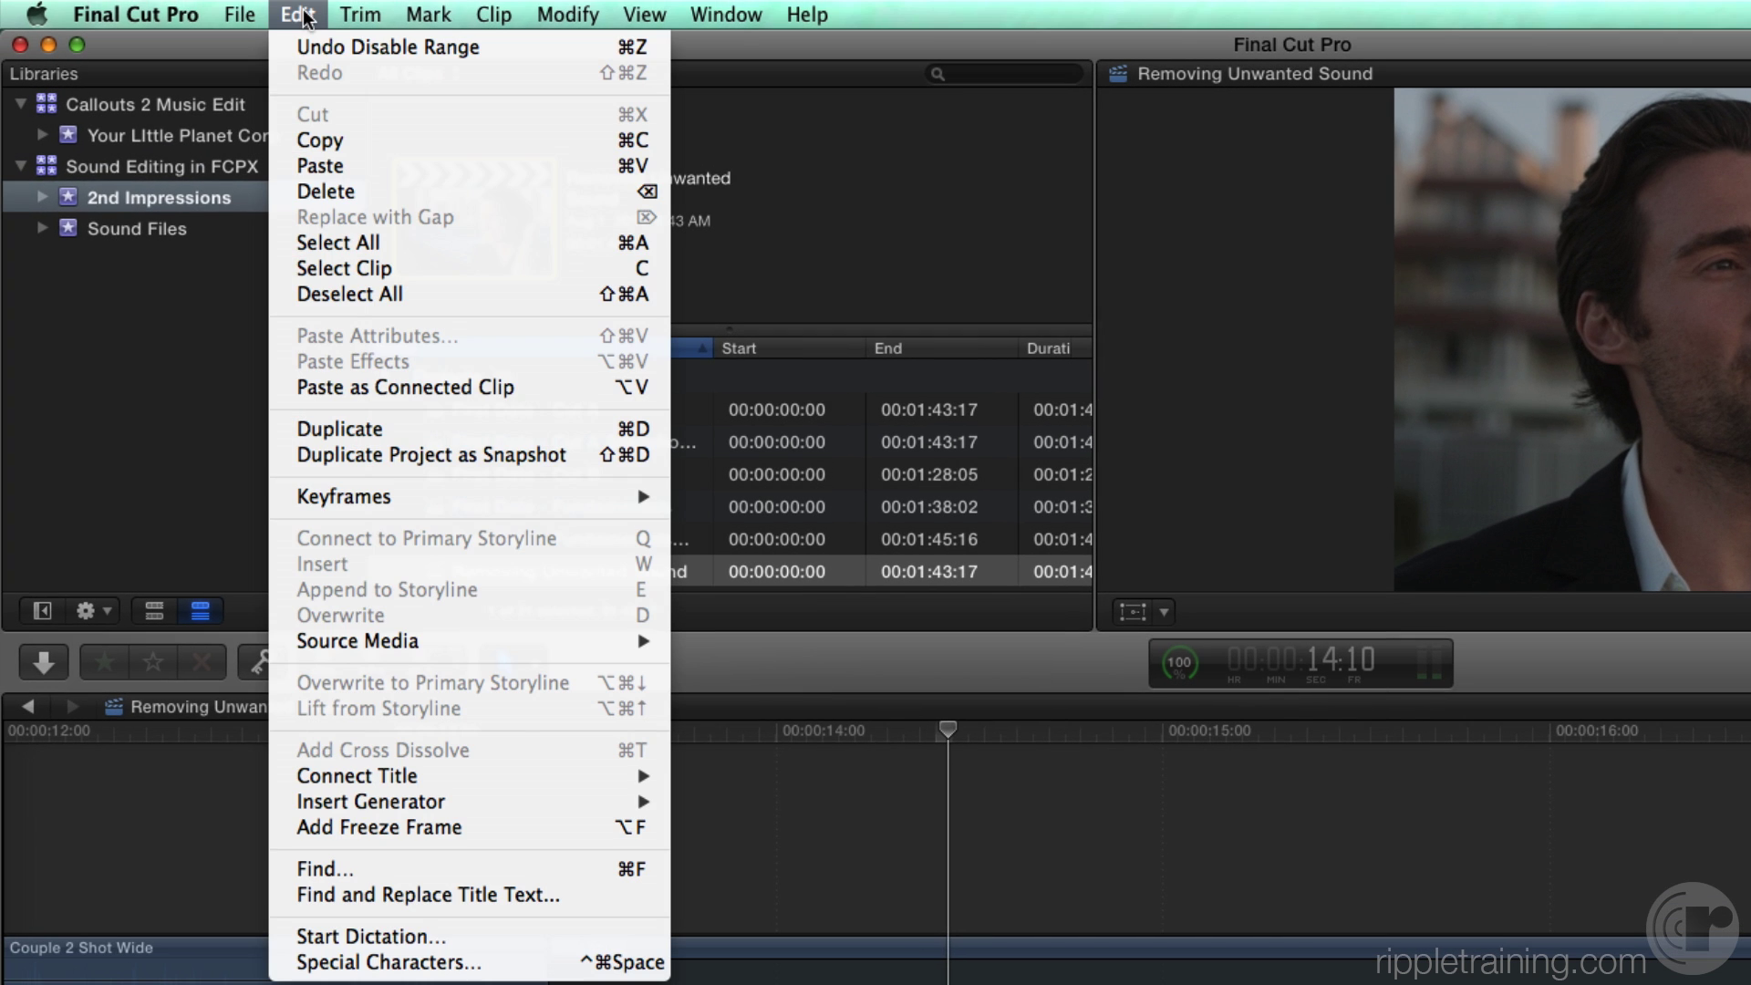
{"action": "left_click", "coordinate": [334, 381]}
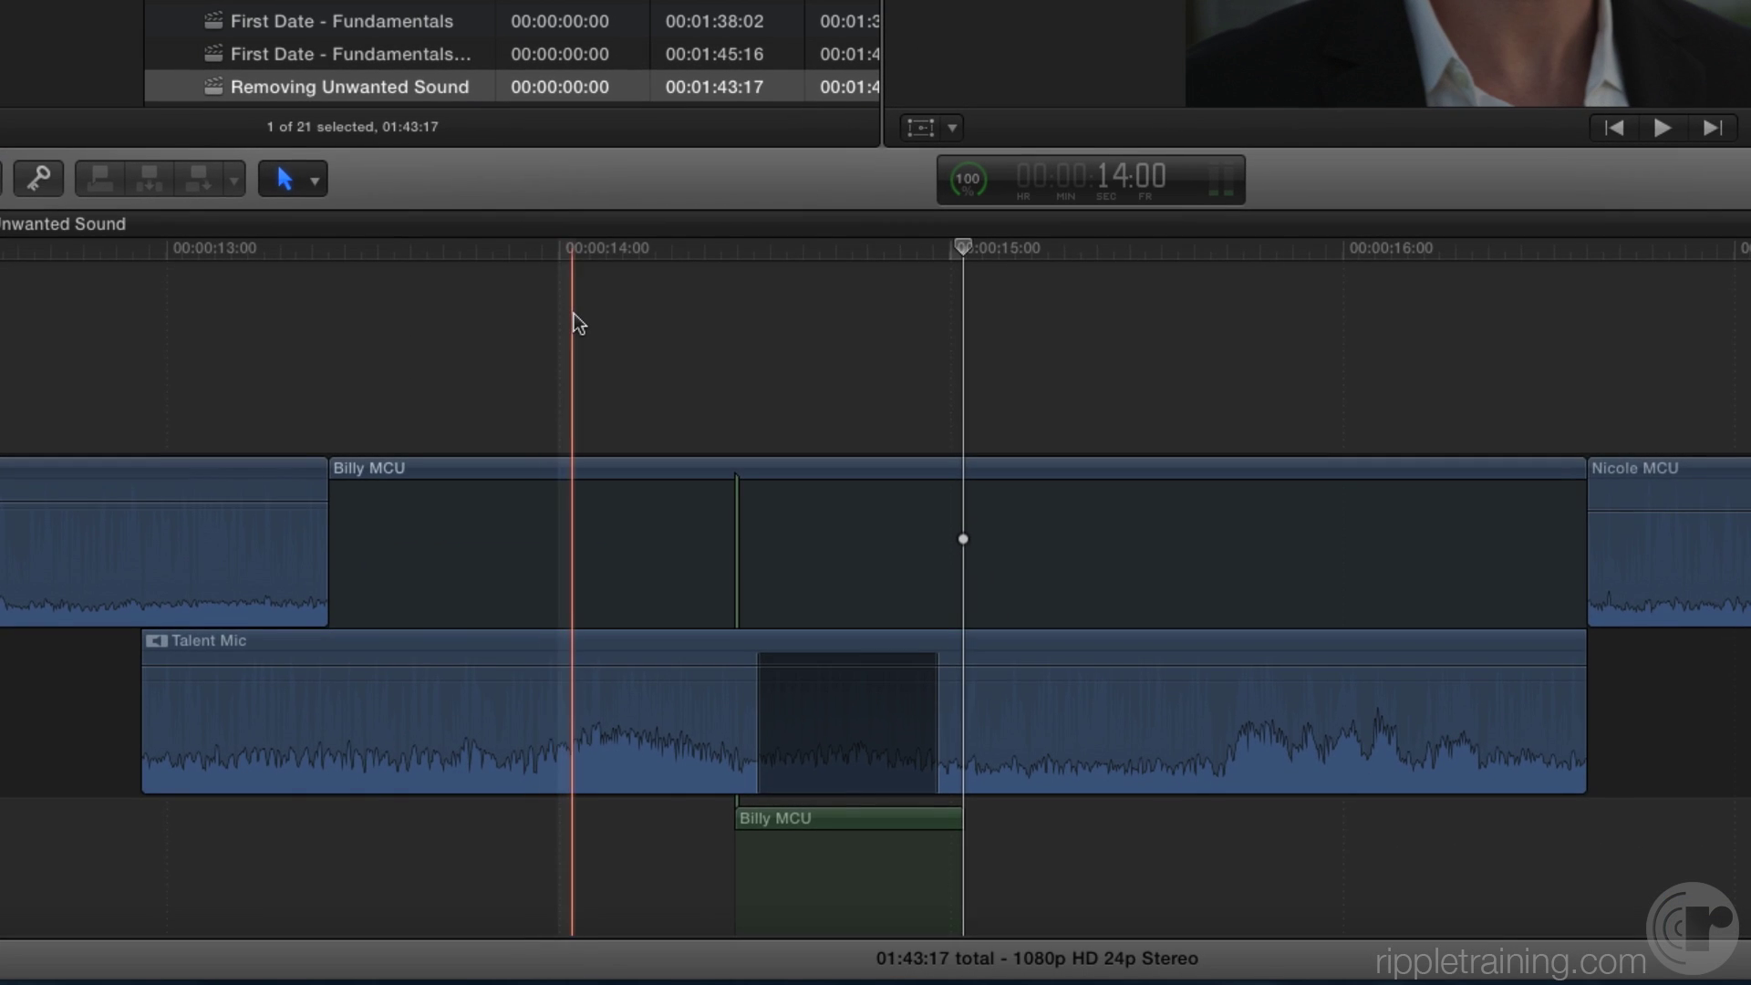
{"action": "scroll", "coordinate": [573, 314], "scroll_direction": "down", "scroll_amount": 4}
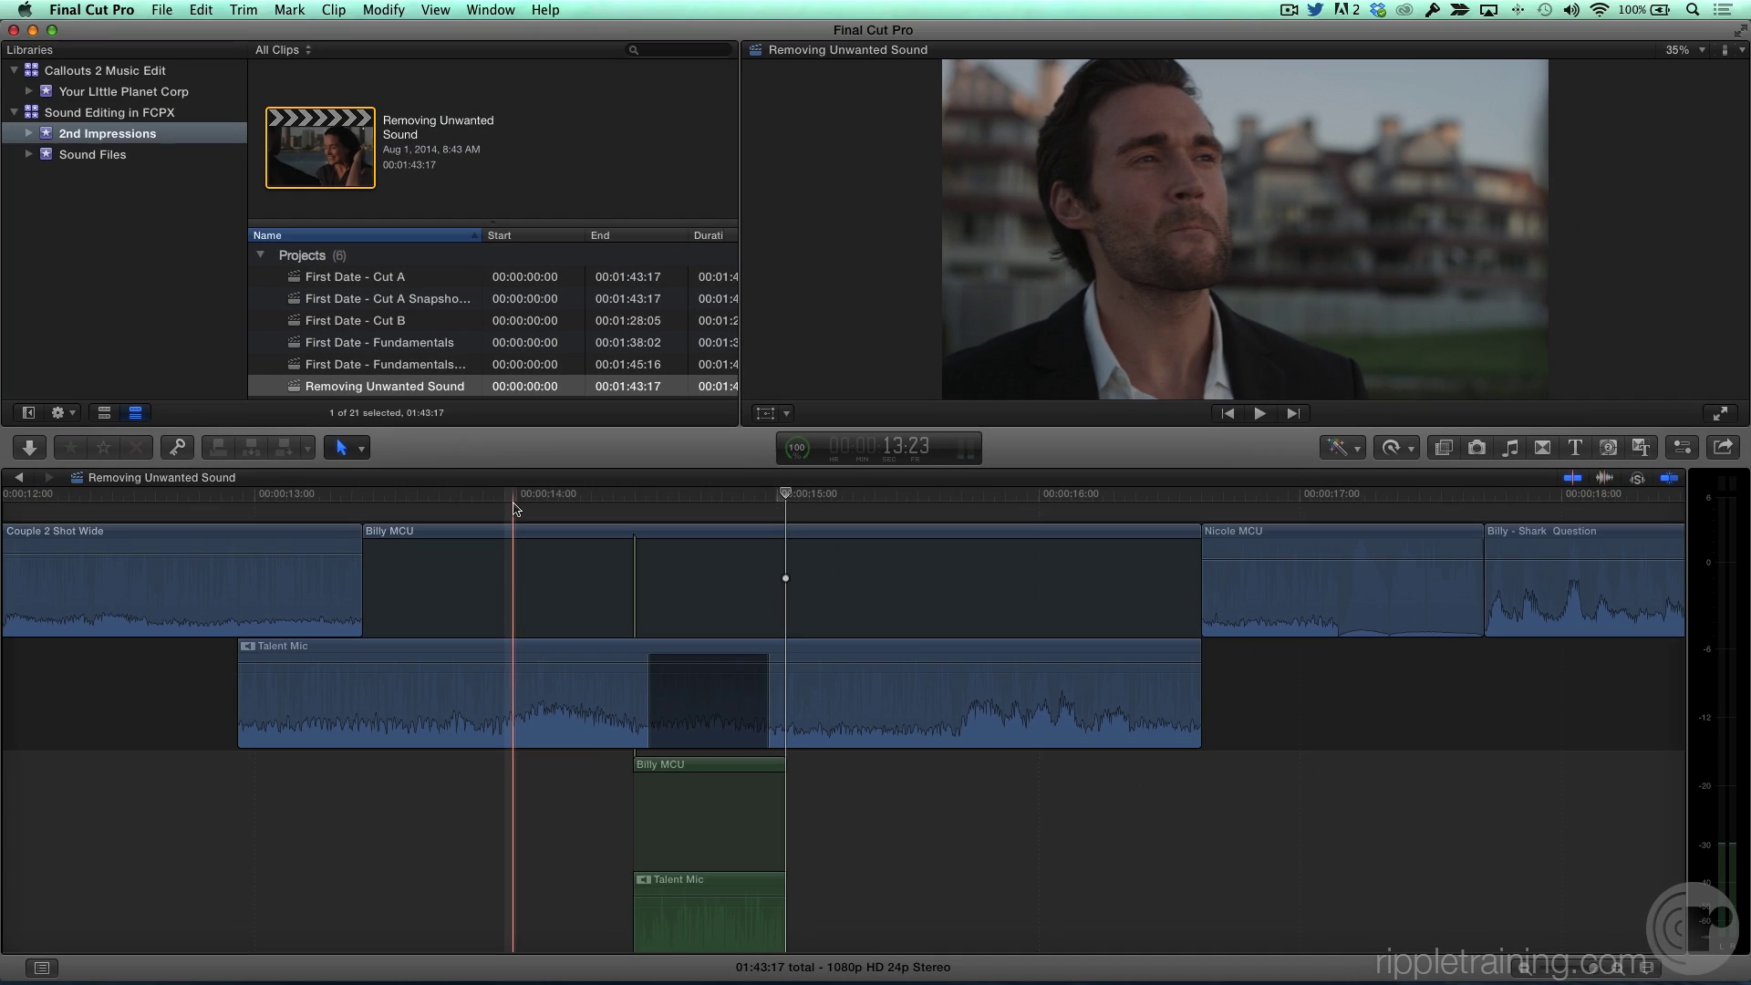
{"action": "key", "text": "space"}
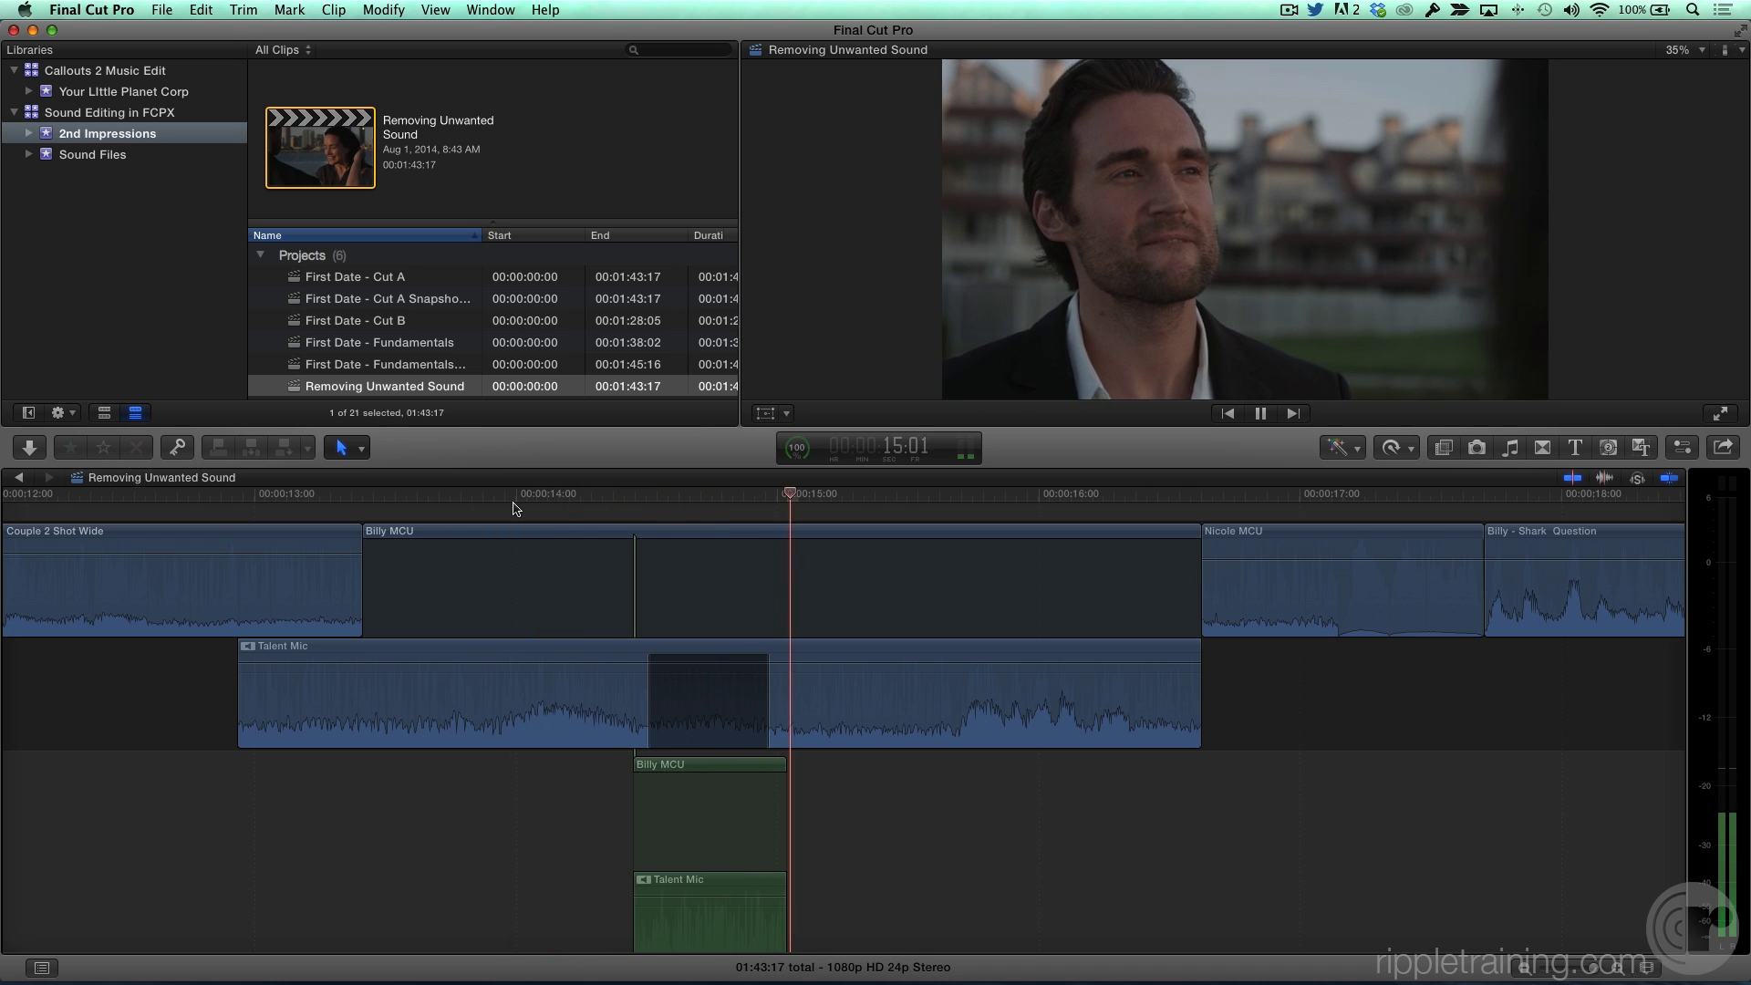
{"action": "key", "text": "space"}
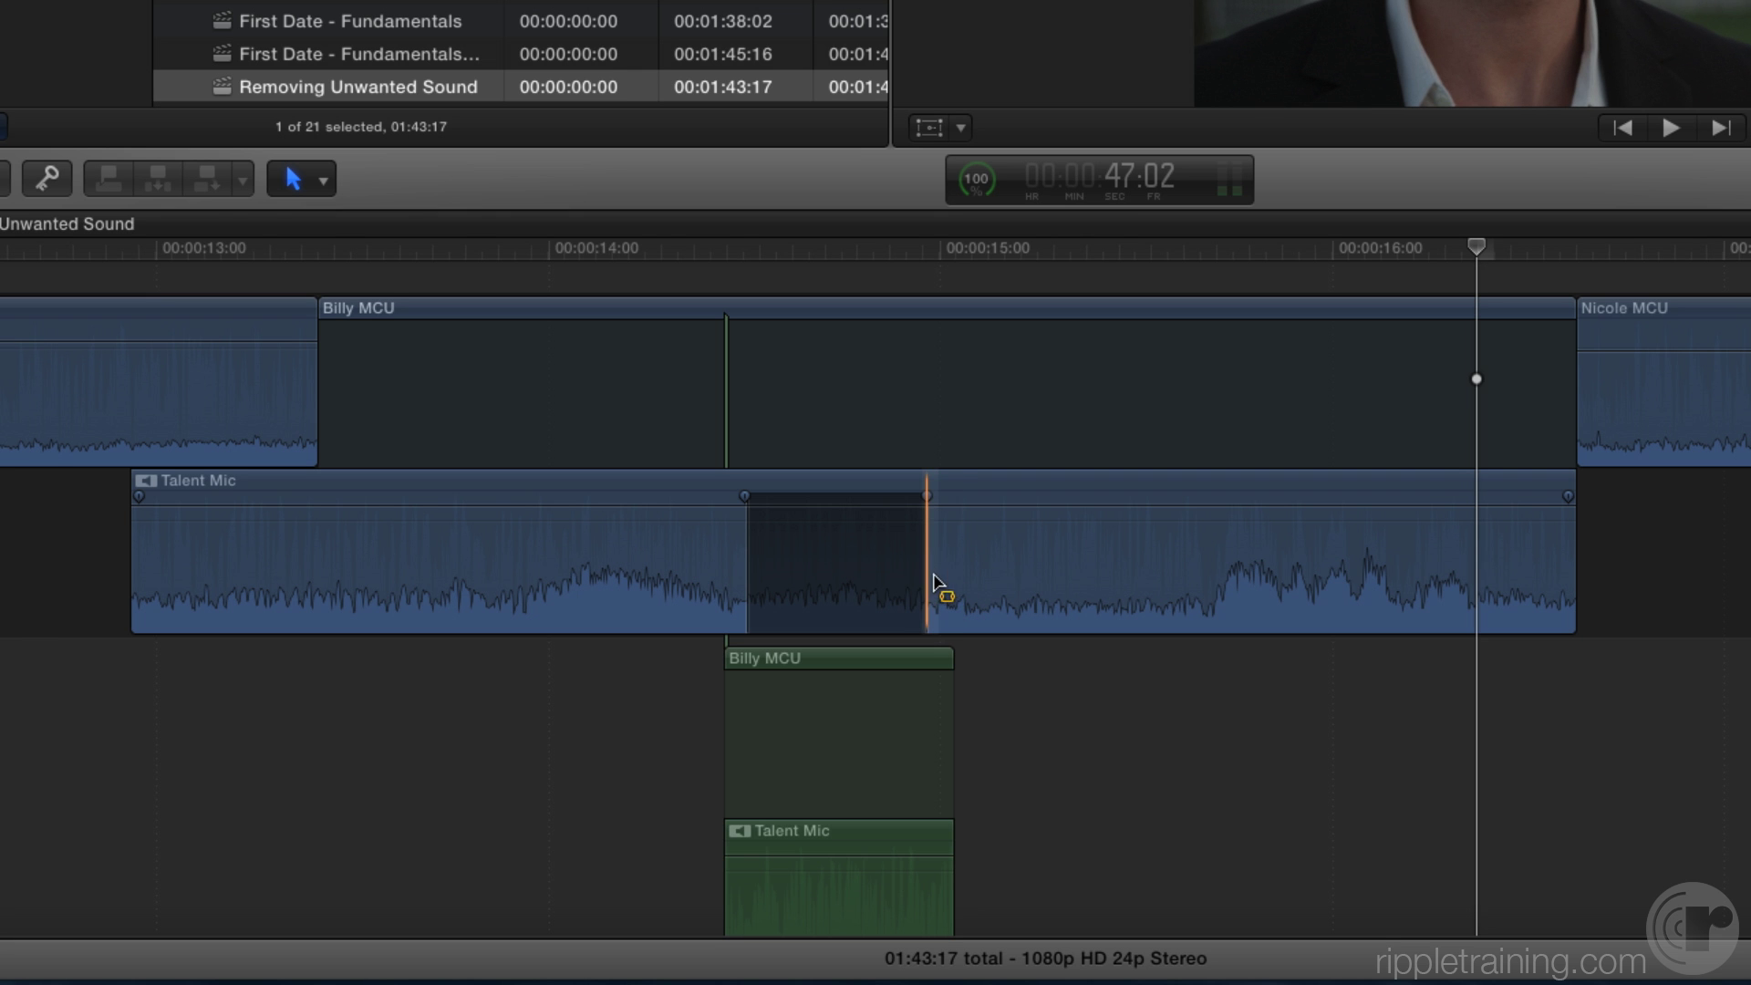
Align the muted Talent Mic range with the pasted clip and add fades at both edges.
{"action": "left_click_drag", "start_coordinate": [912, 565], "coordinate": [731, 575]}
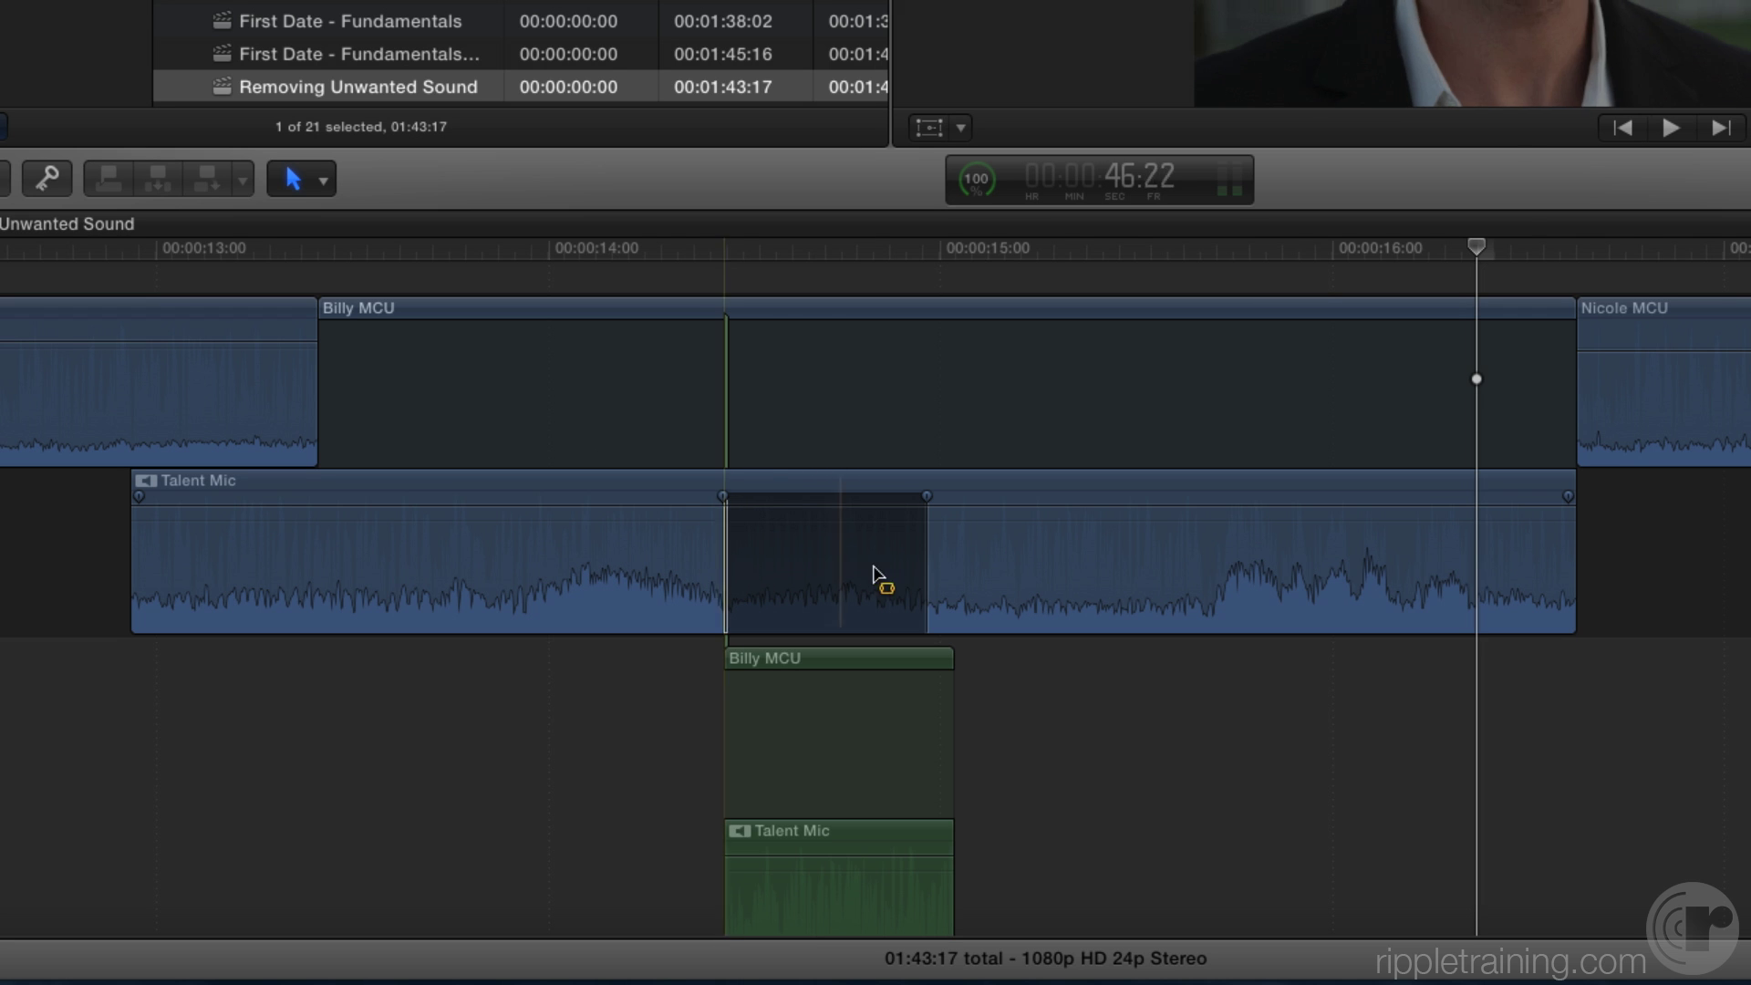
{"action": "left_click_drag", "start_coordinate": [927, 558], "coordinate": [936, 567]}
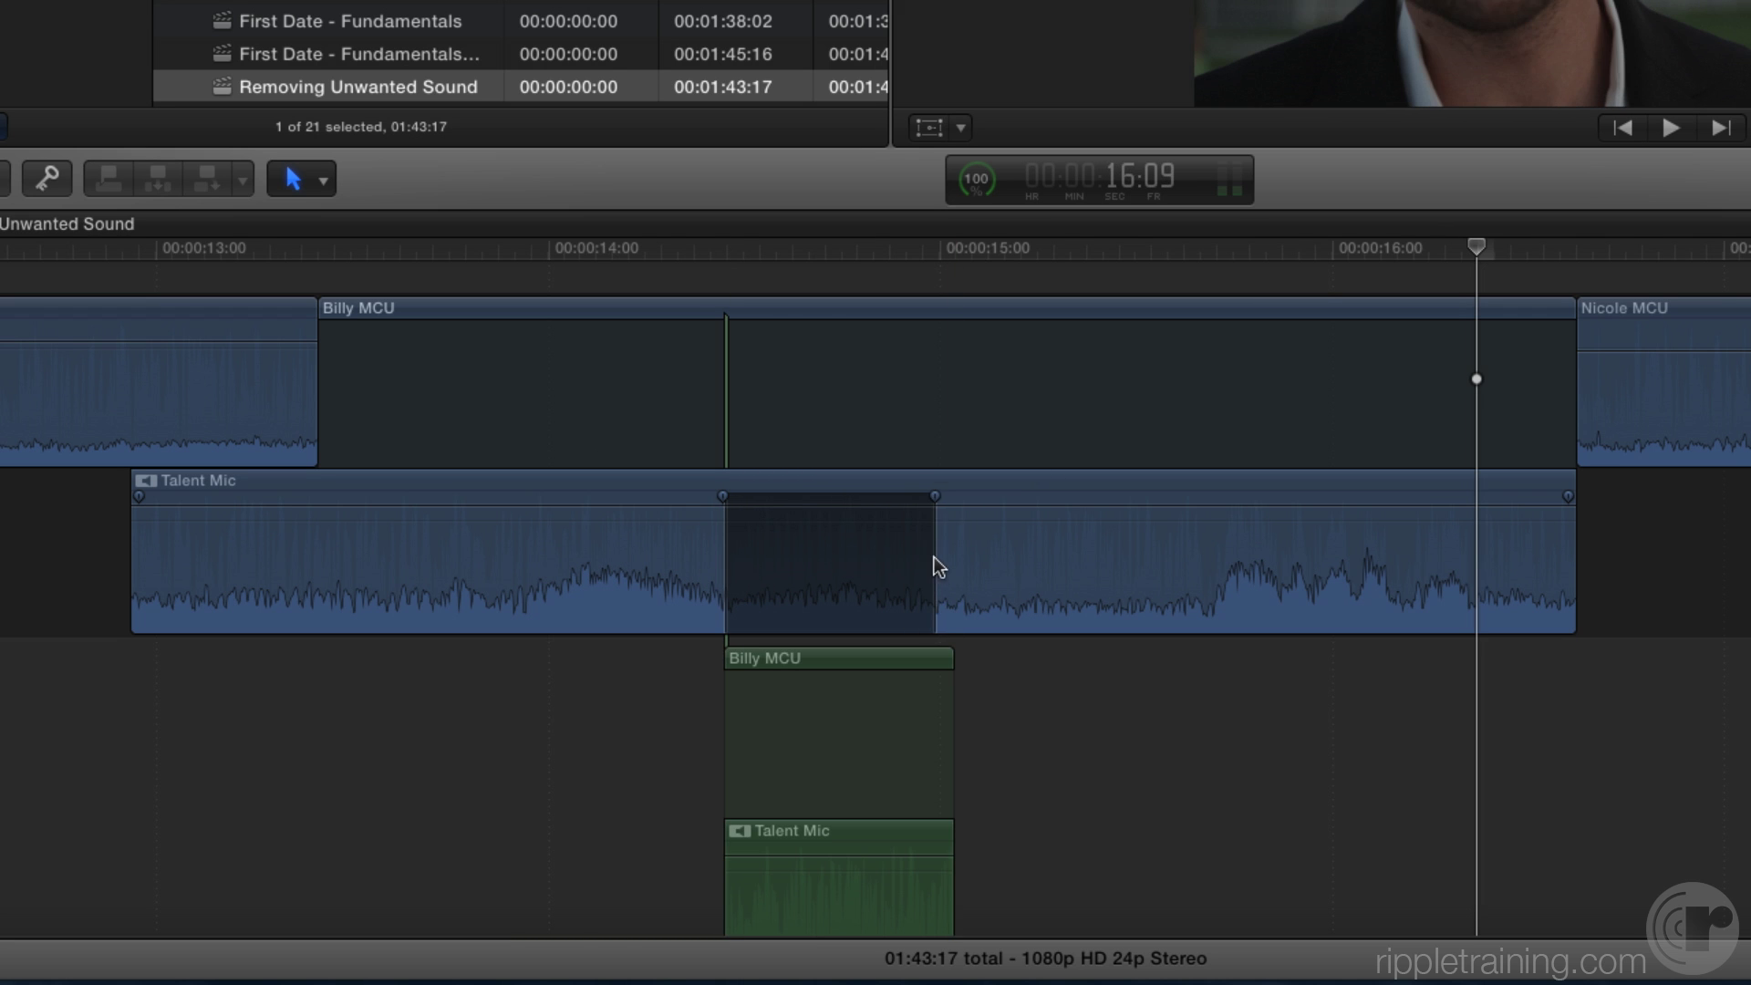
{"action": "mouse_move", "coordinate": [940, 502]}
{"action": "left_mouse_down"}
{"action": "mouse_move", "coordinate": [976, 493]}
{"action": "mouse_move", "coordinate": [958, 495]}
{"action": "left_mouse_up"}
{"action": "left_click_drag", "start_coordinate": [716, 496], "coordinate": [698, 497]}
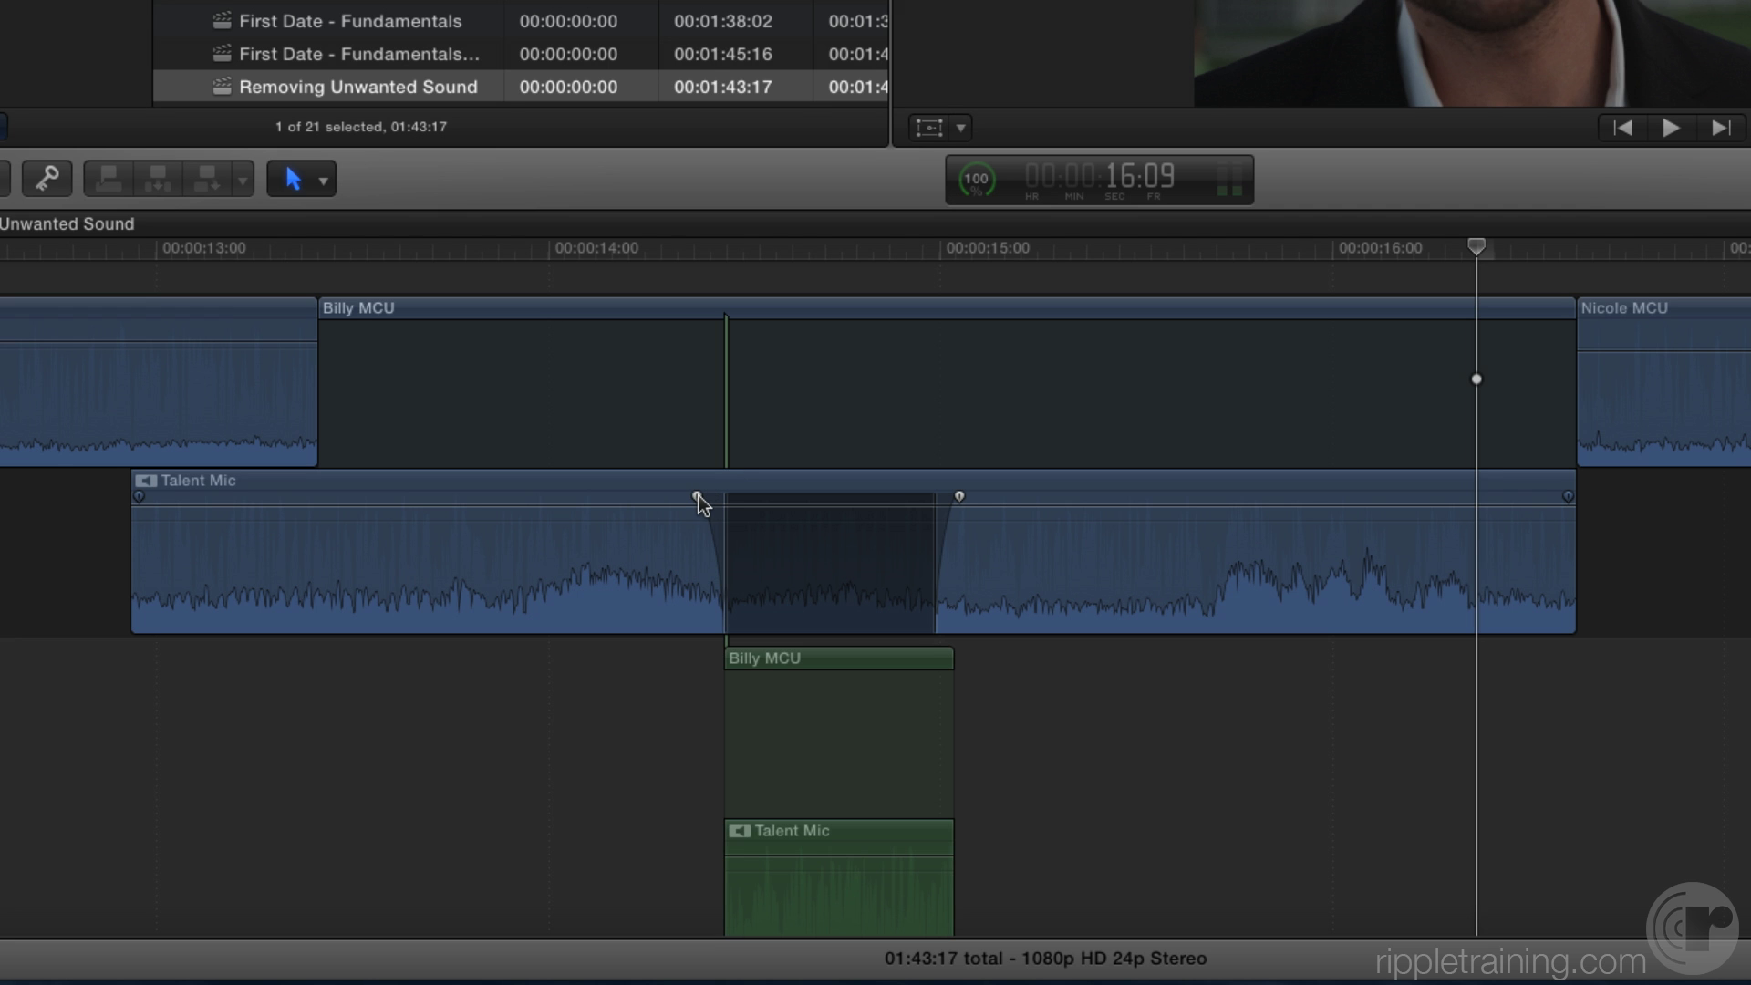
{"action": "scroll", "coordinate": [702, 502], "scroll_direction": "down", "scroll_amount": 3}
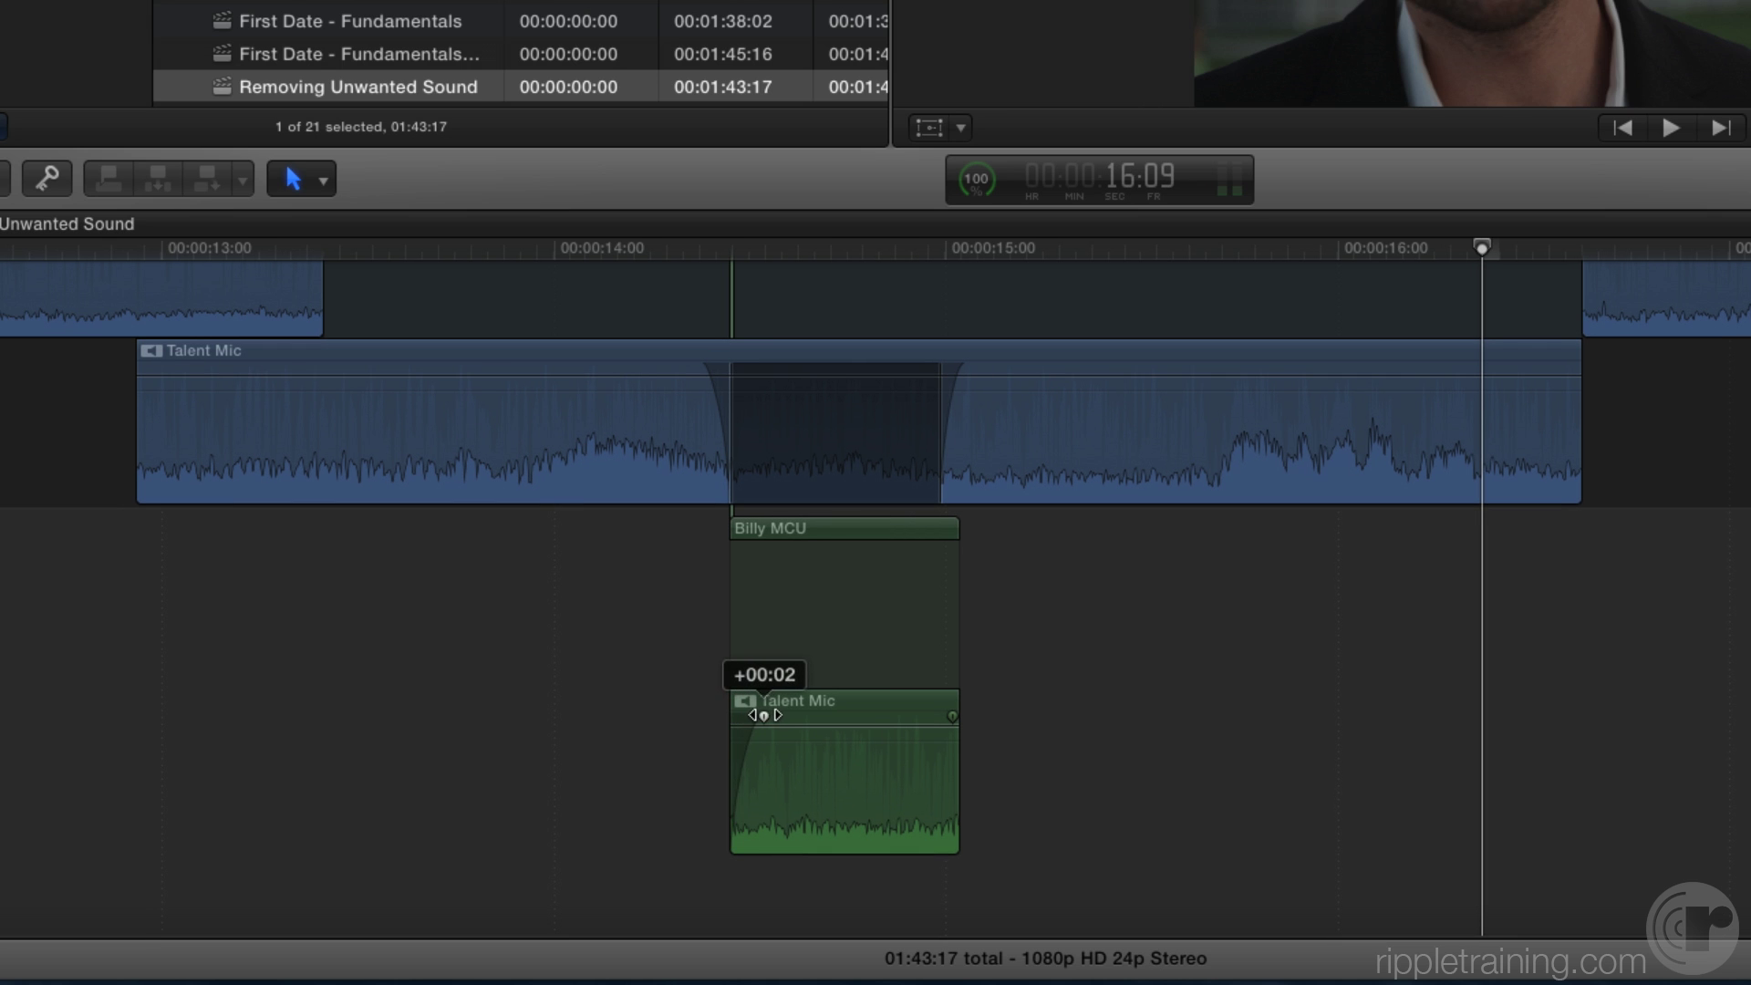
Give the pasted ambience clip a fade-in and fade-out, then play the patched section.
{"action": "left_click_drag", "start_coordinate": [765, 715], "coordinate": [762, 715]}
{"action": "left_click_drag", "start_coordinate": [952, 715], "coordinate": [923, 715]}
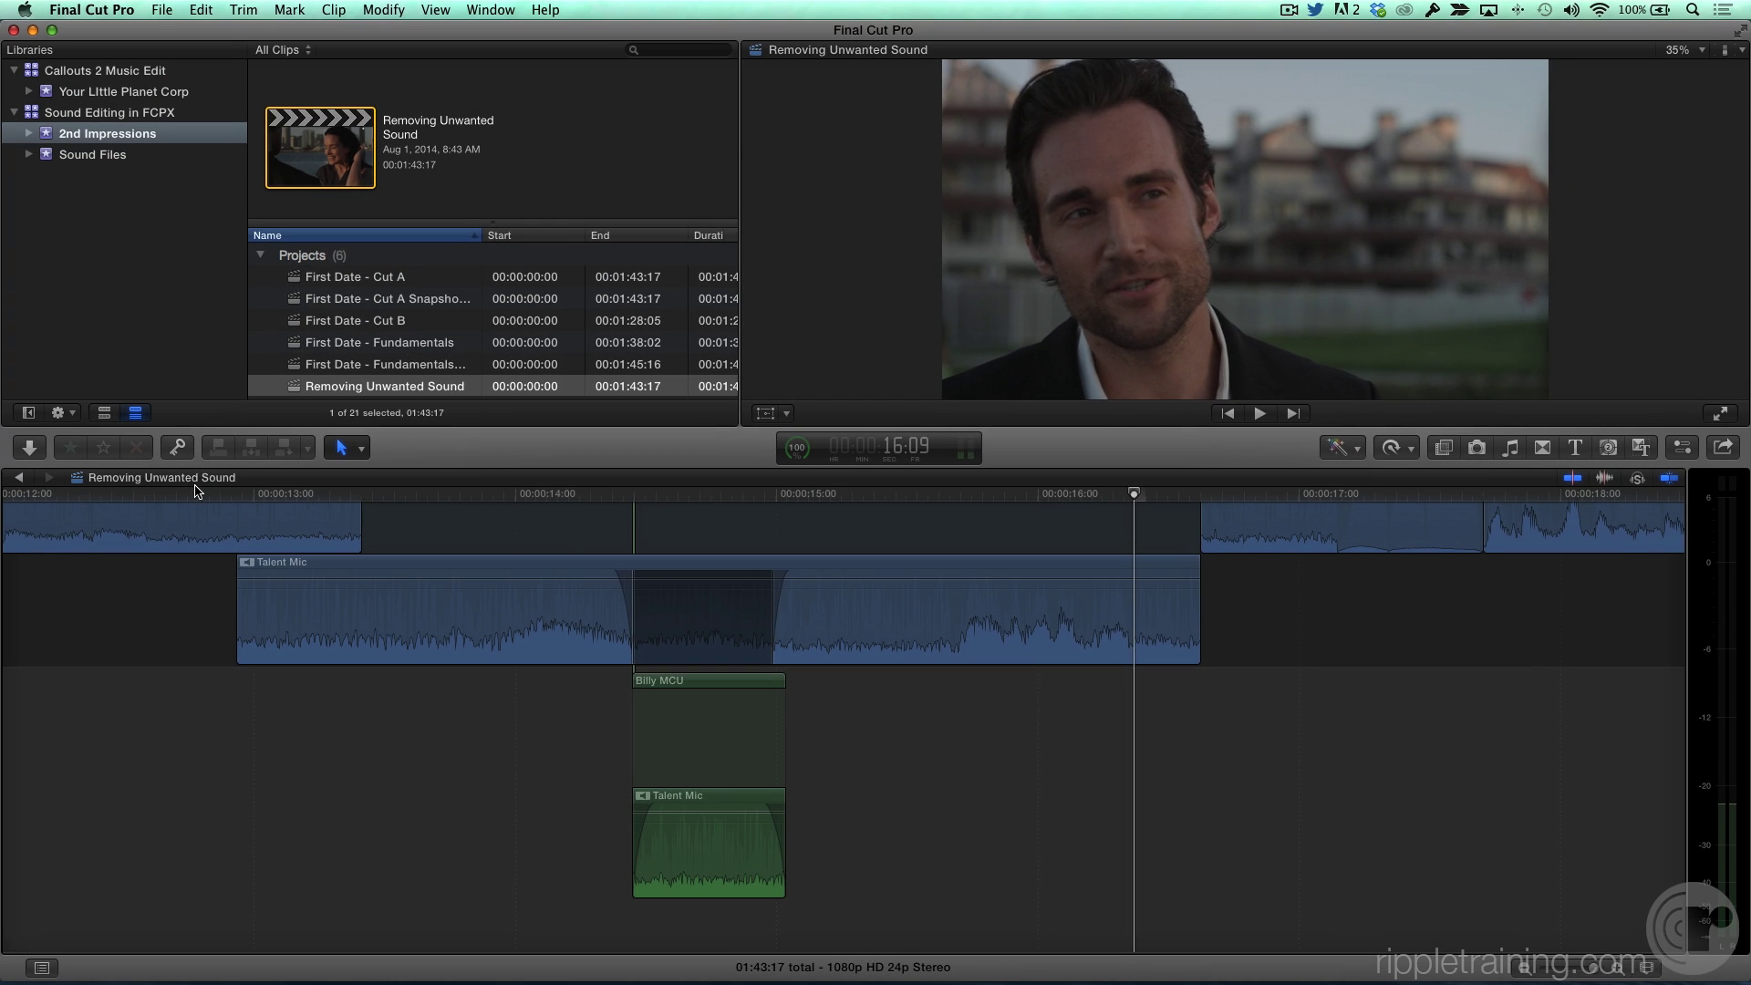
{"action": "left_click", "coordinate": [195, 491]}
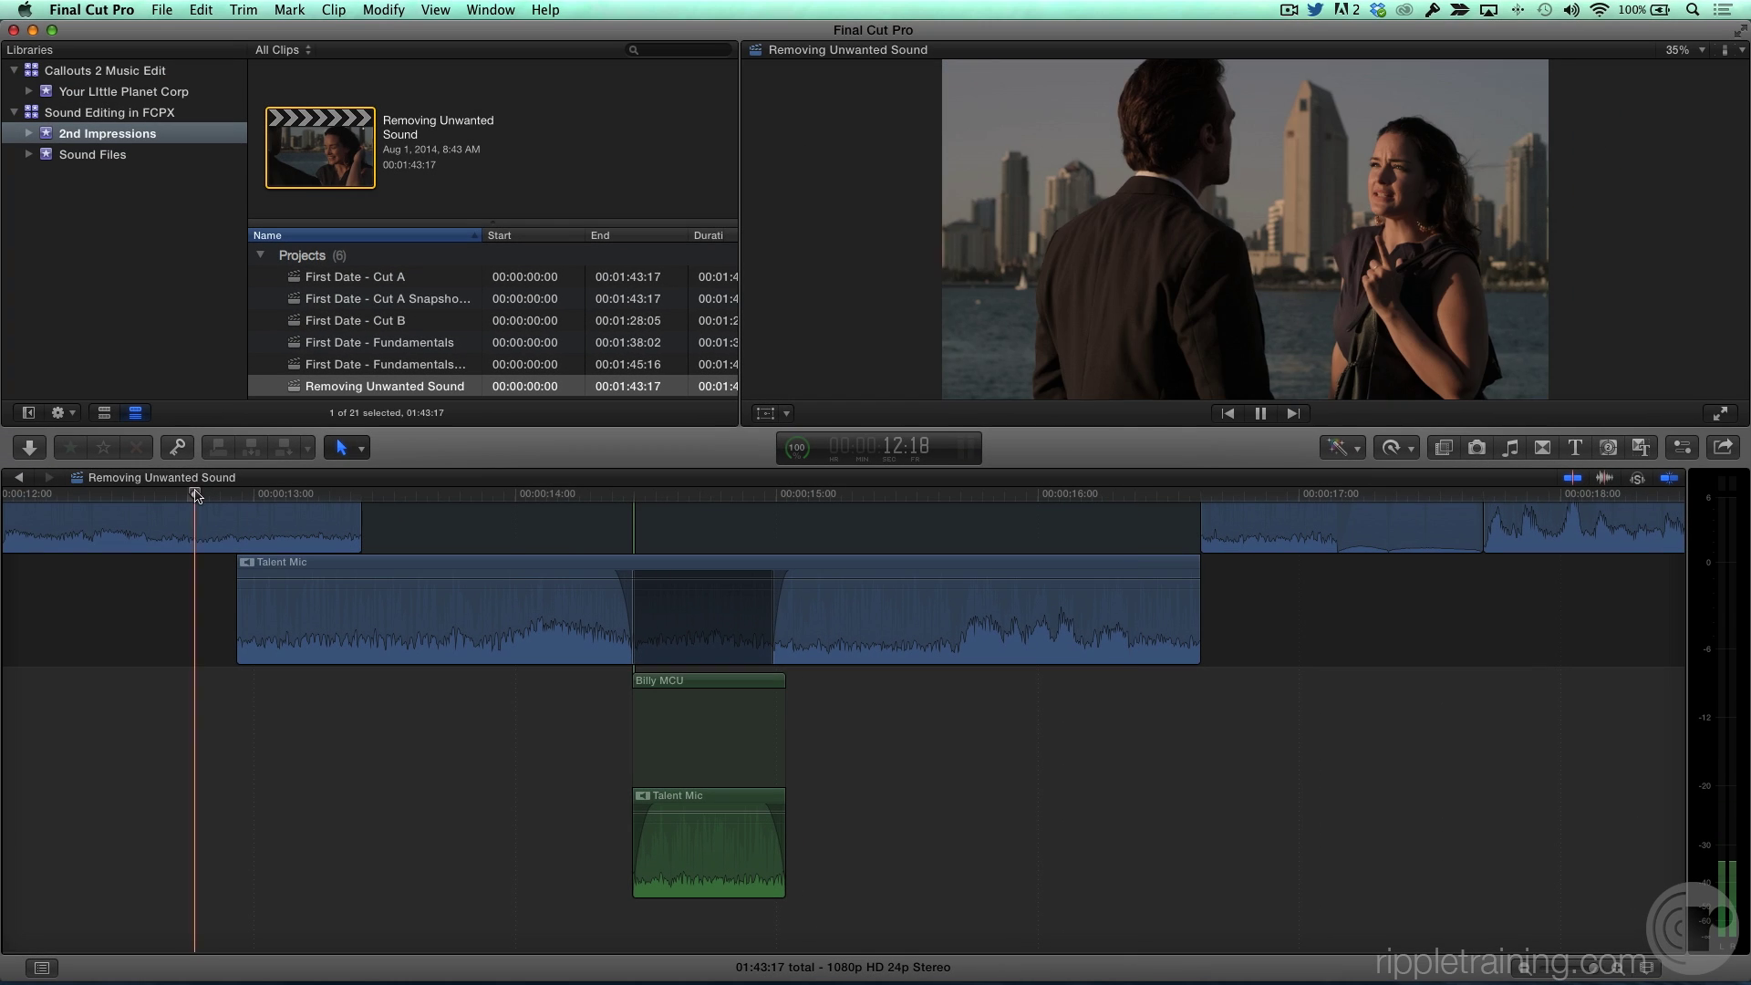
{"action": "key", "text": "space"}
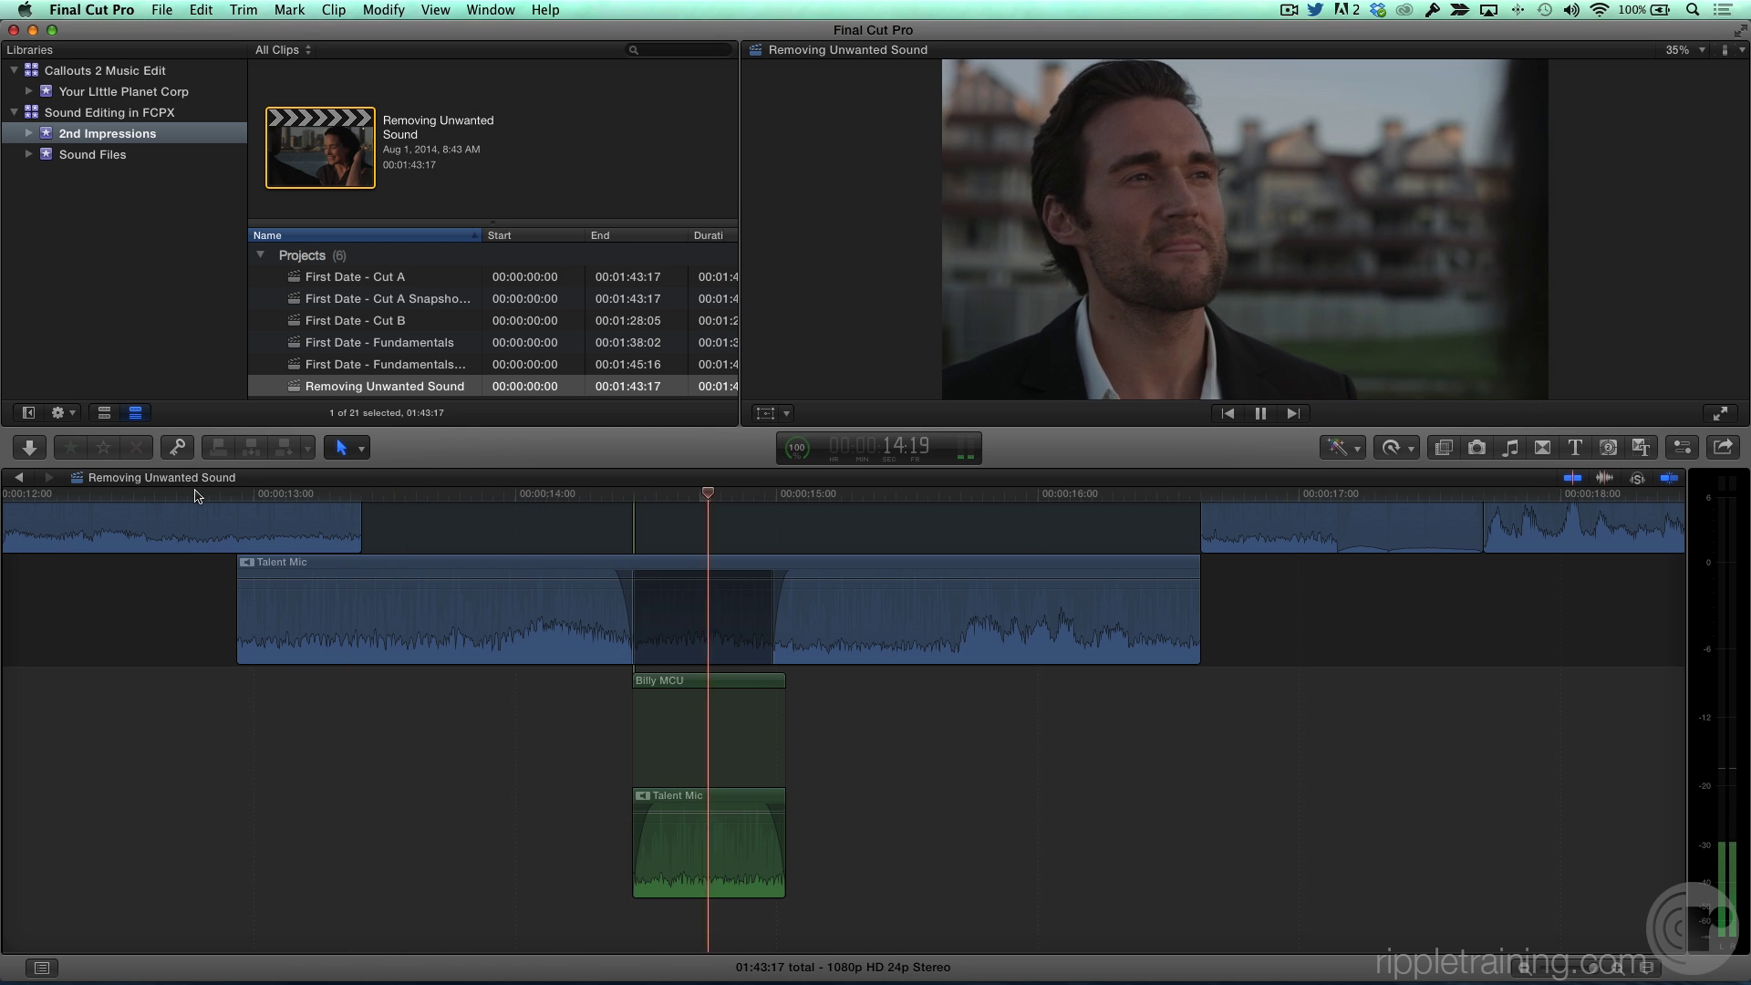
{"action": "key", "text": "space"}
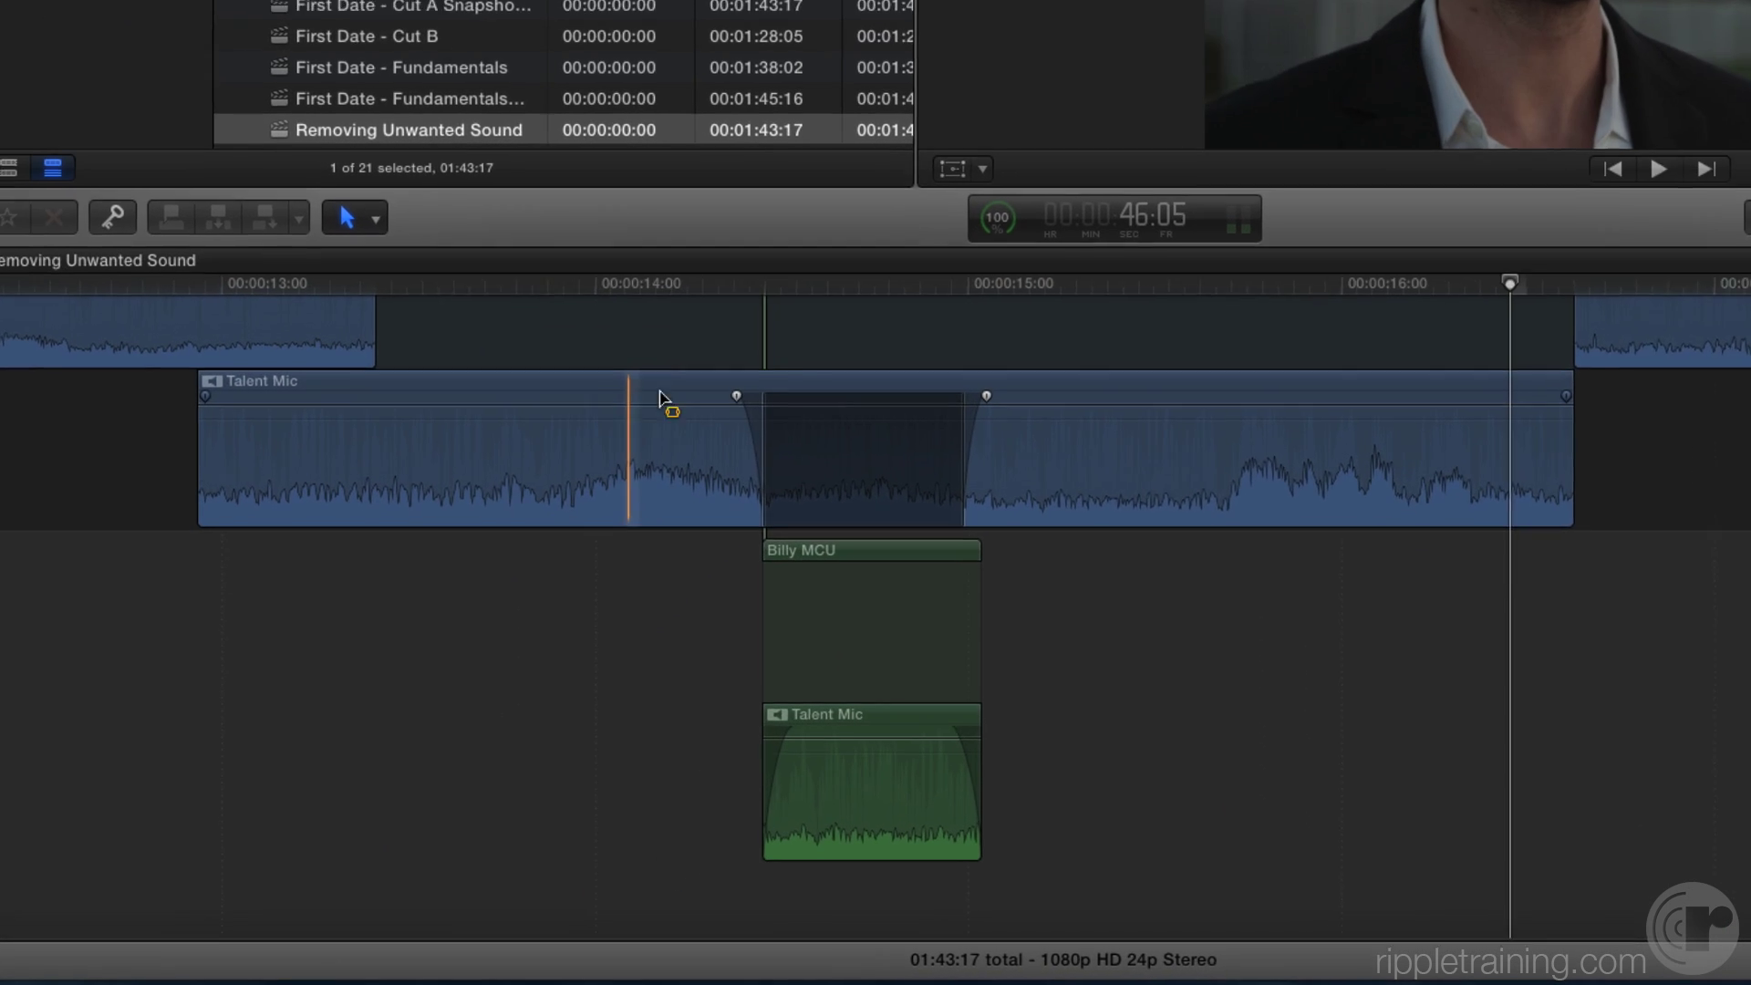
Remove the fade leading into the muted Talent Mic section so it drops sharply.
{"action": "mouse_move", "coordinate": [618, 574]}
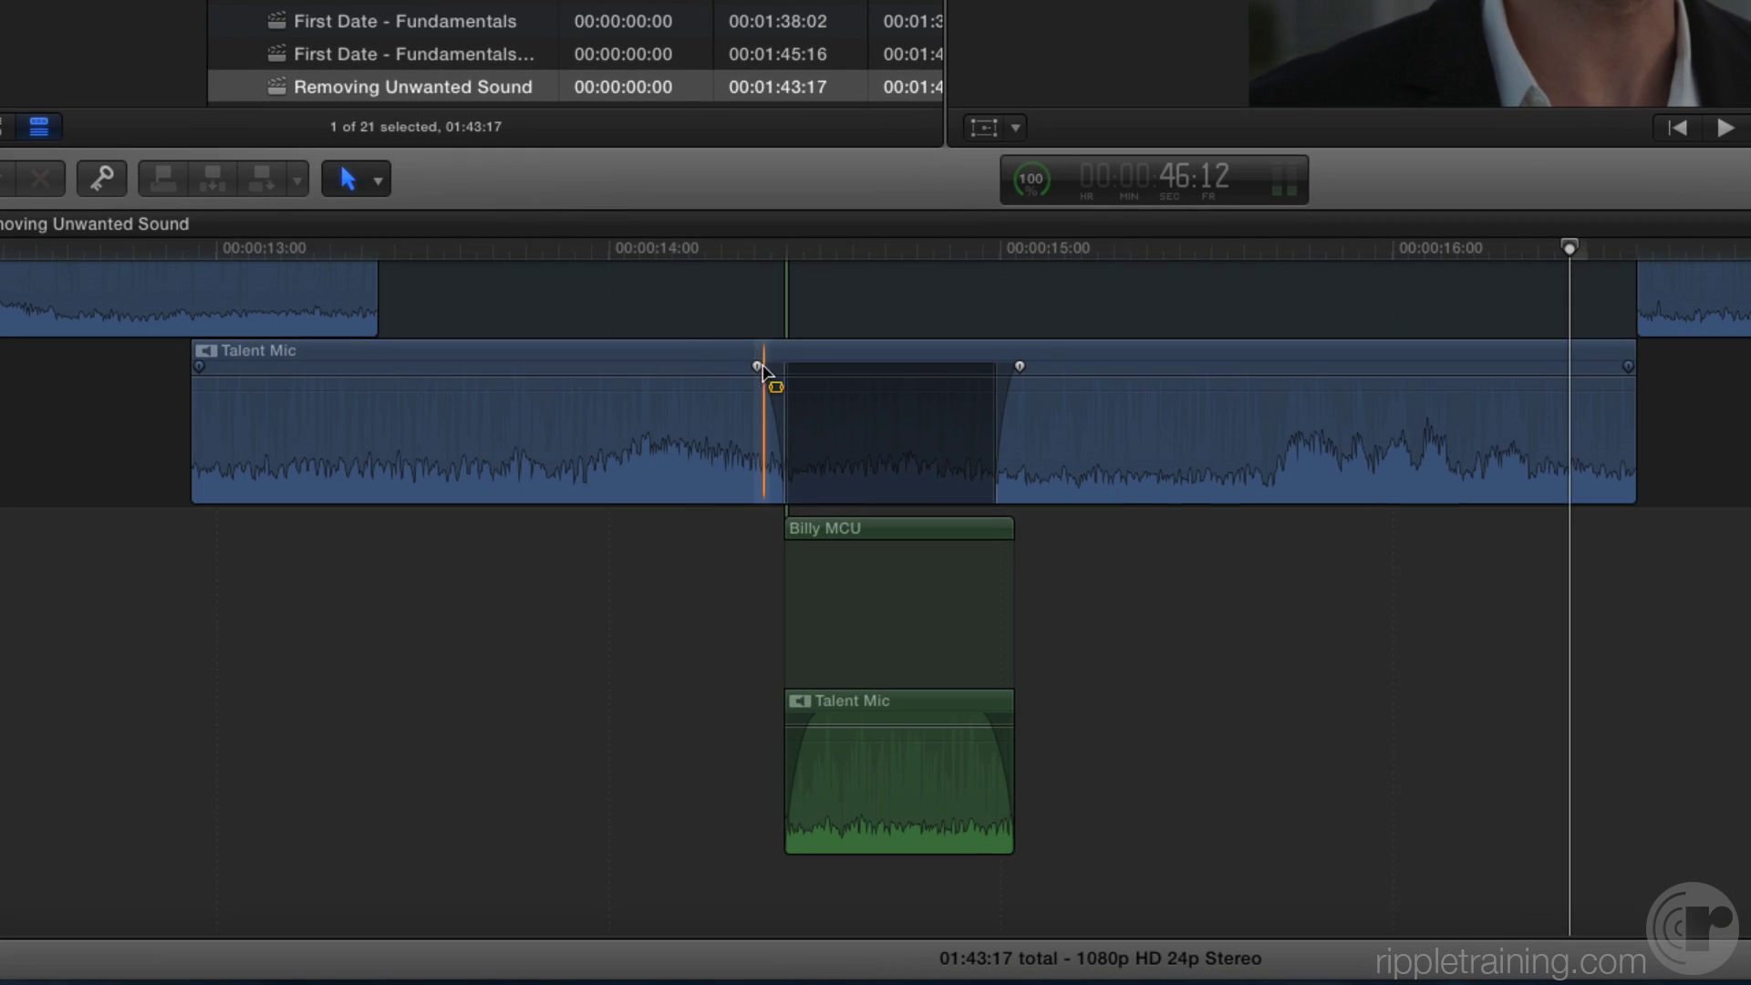
{"action": "left_click_drag", "start_coordinate": [759, 371], "coordinate": [799, 406]}
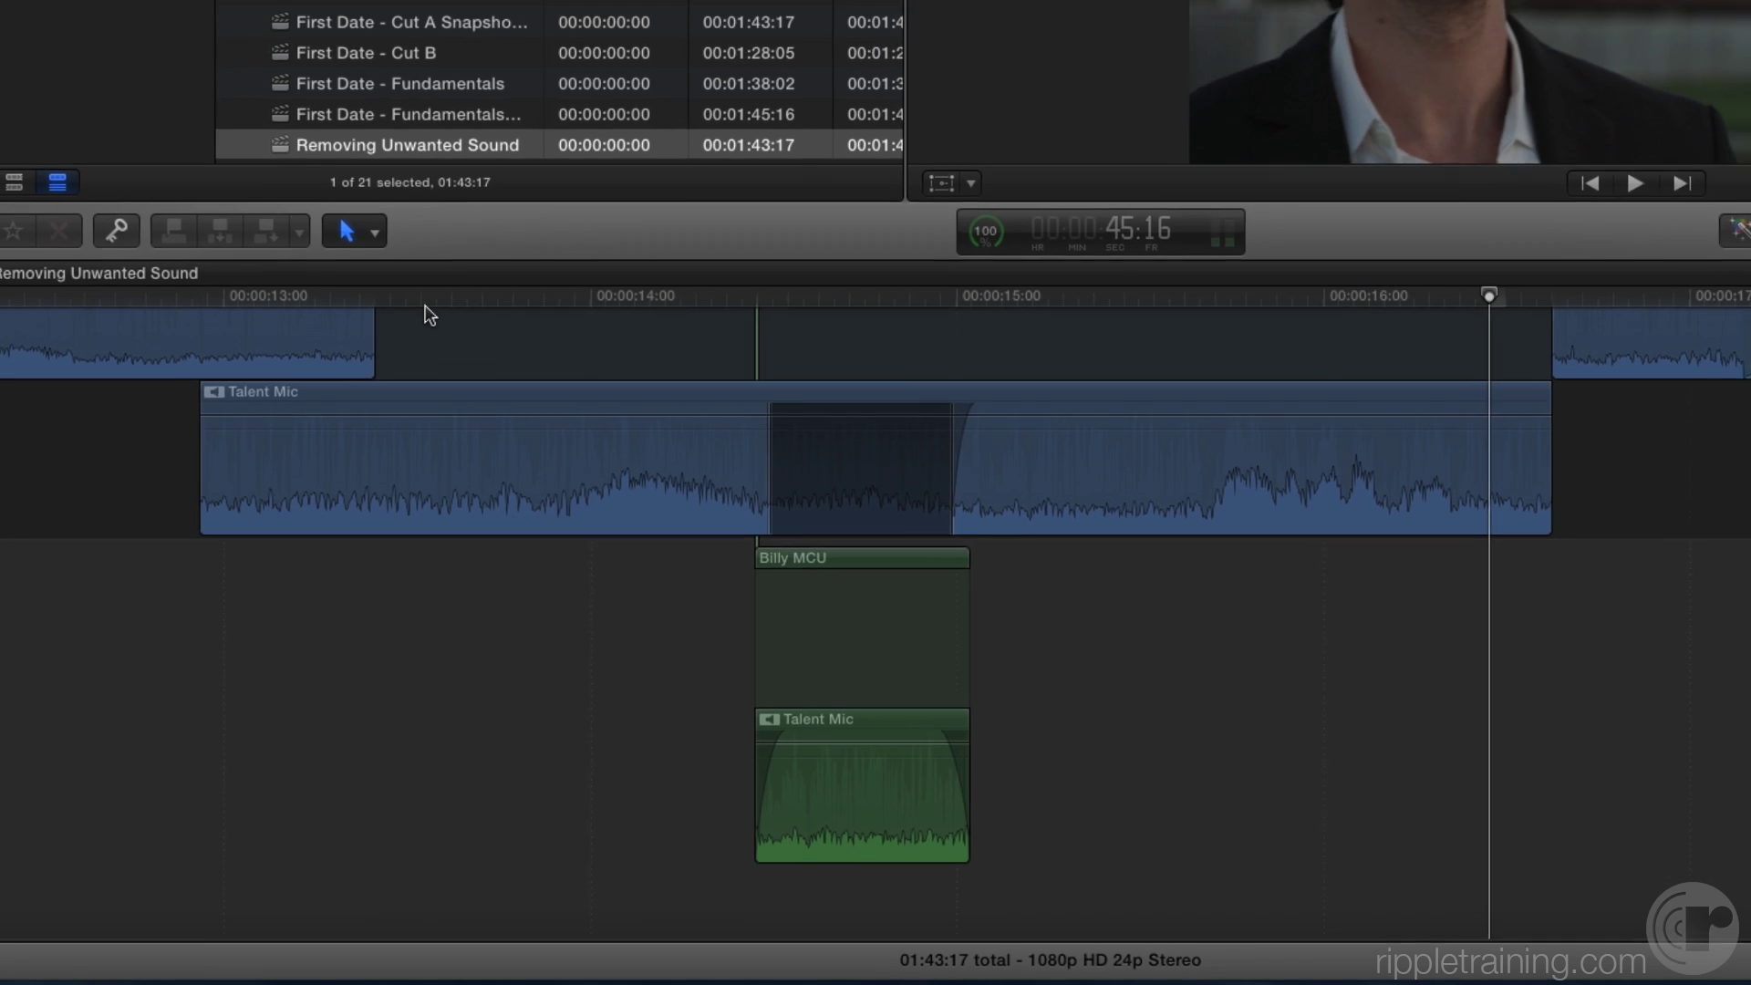
{"action": "left_click", "coordinate": [423, 247]}
{"action": "key", "text": "space"}
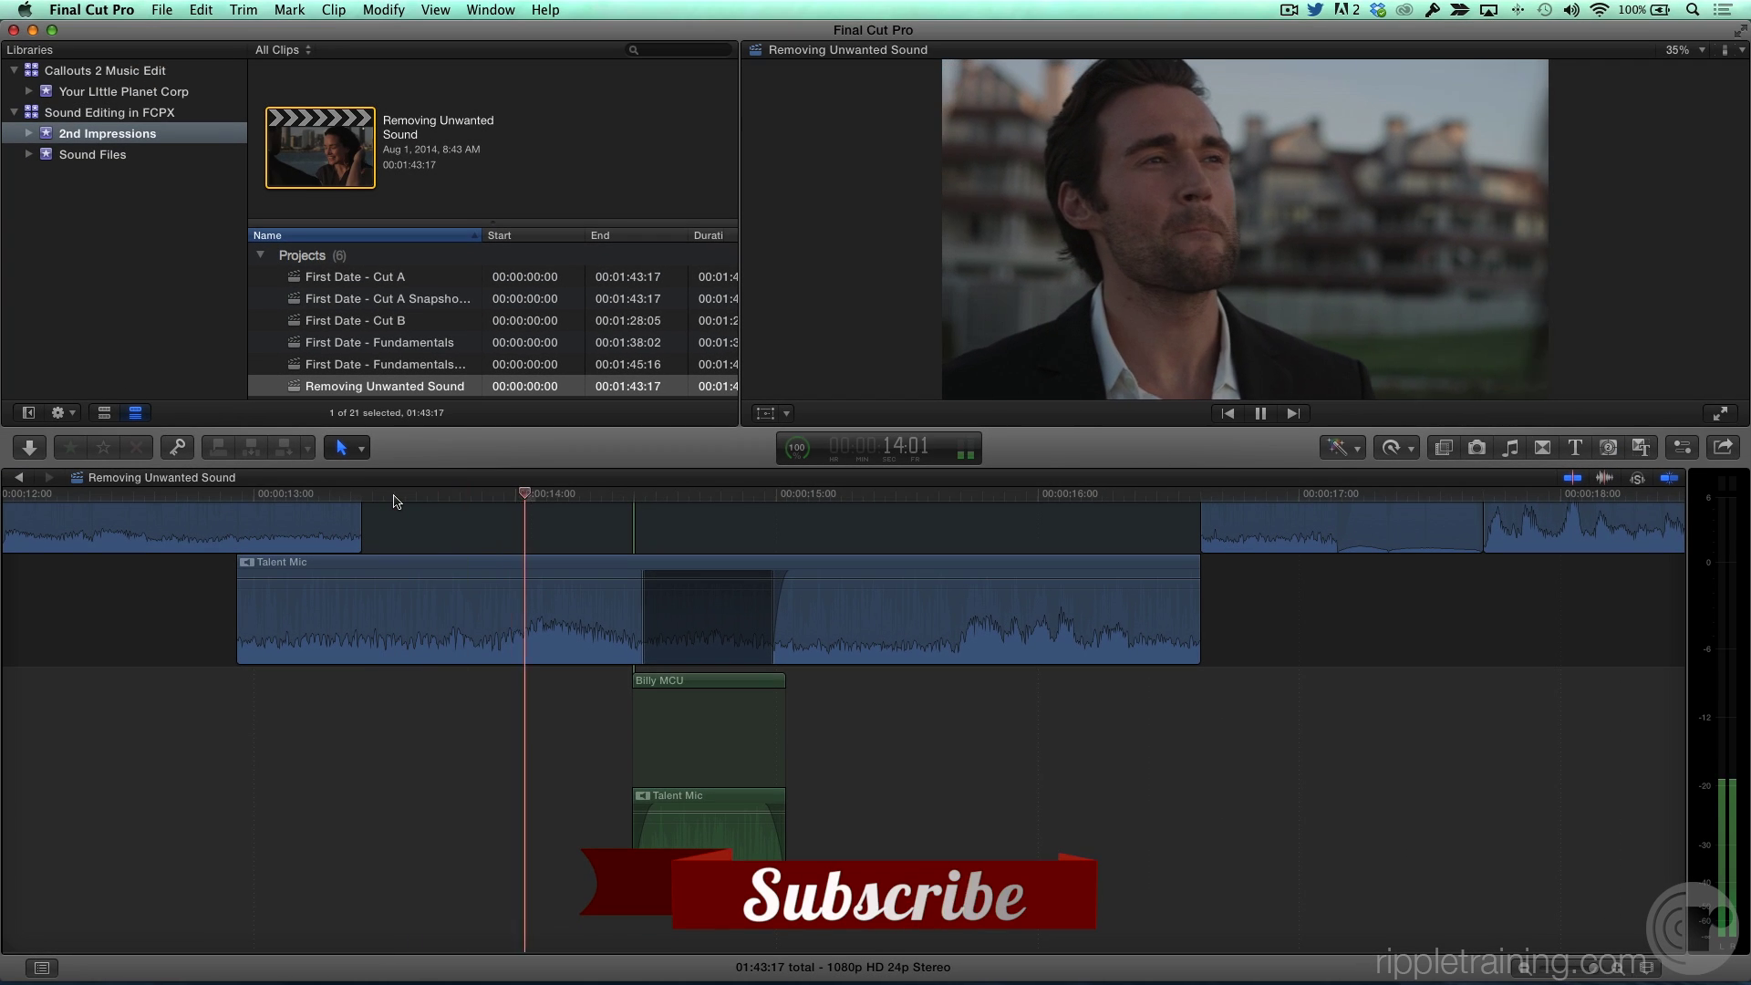